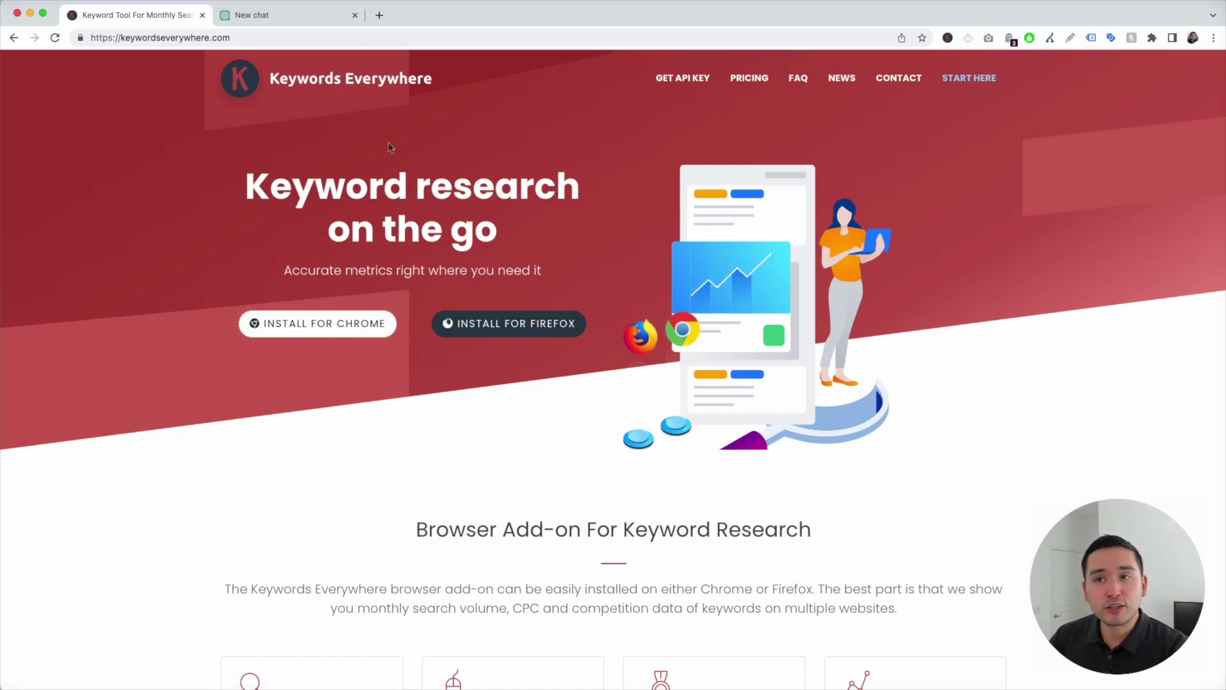
Step: Switch from the Keywords Everywhere homepage to the ChatGPT 'New chat' browser tab
left_click(273, 15)
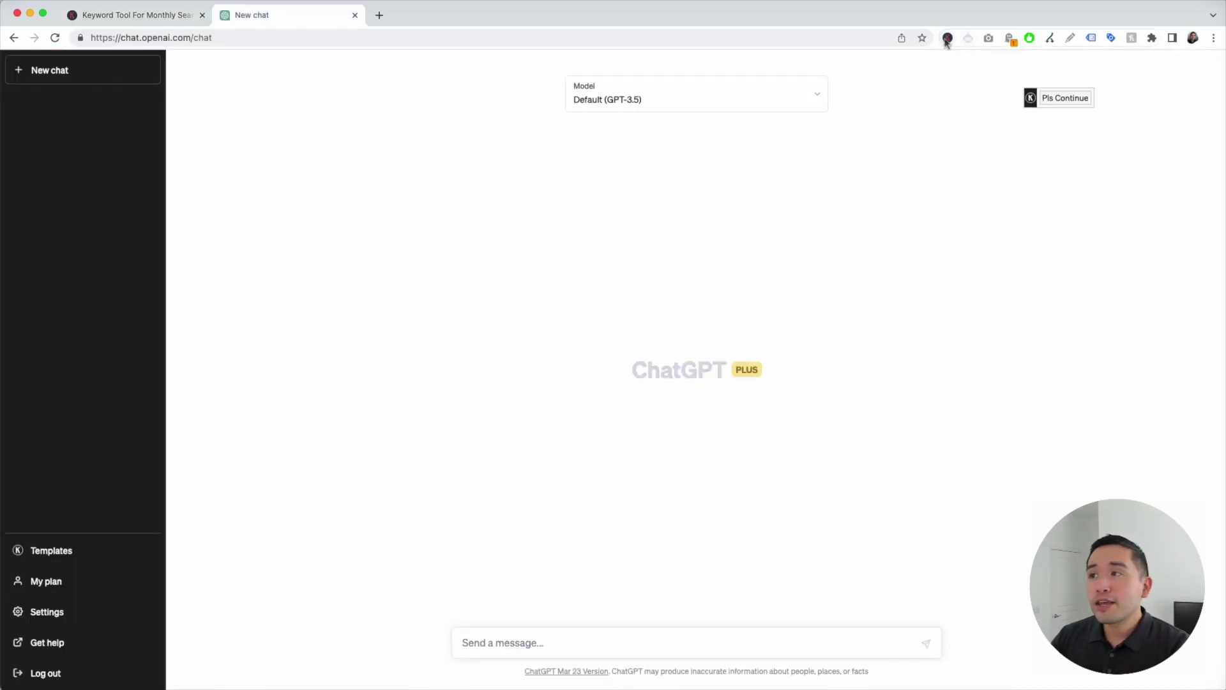
Step: Open the Keywords Everywhere extension popup, then close it again
left_click(947, 39)
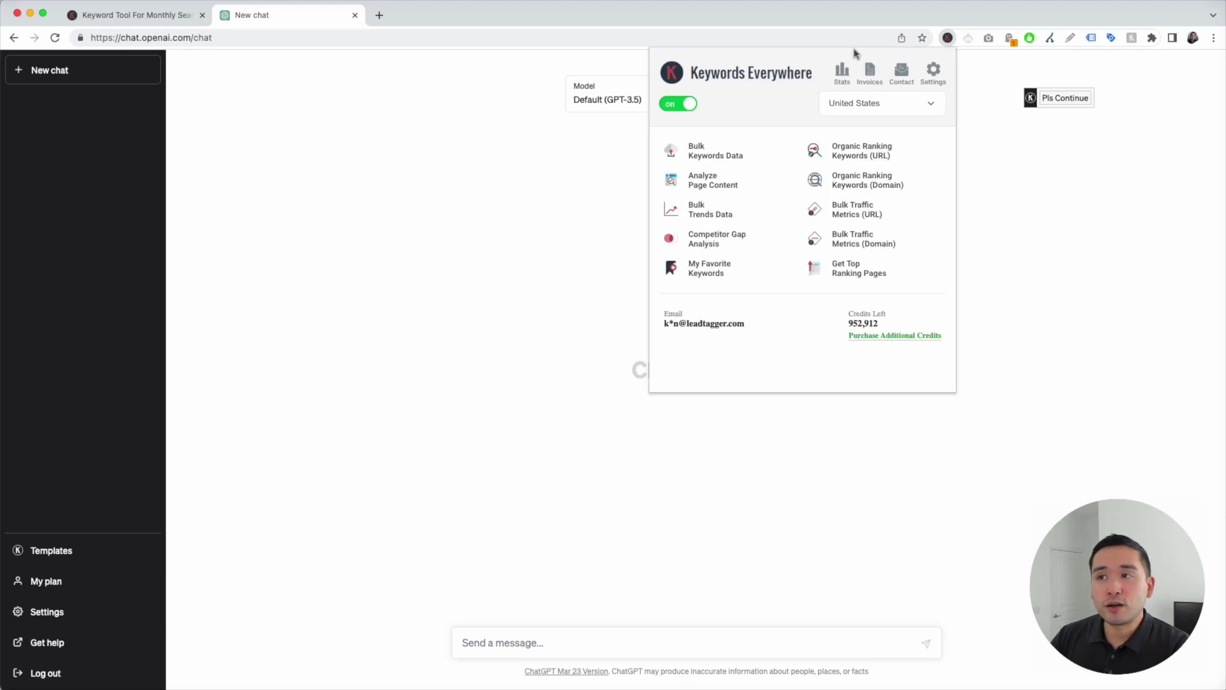
left_click(536, 146)
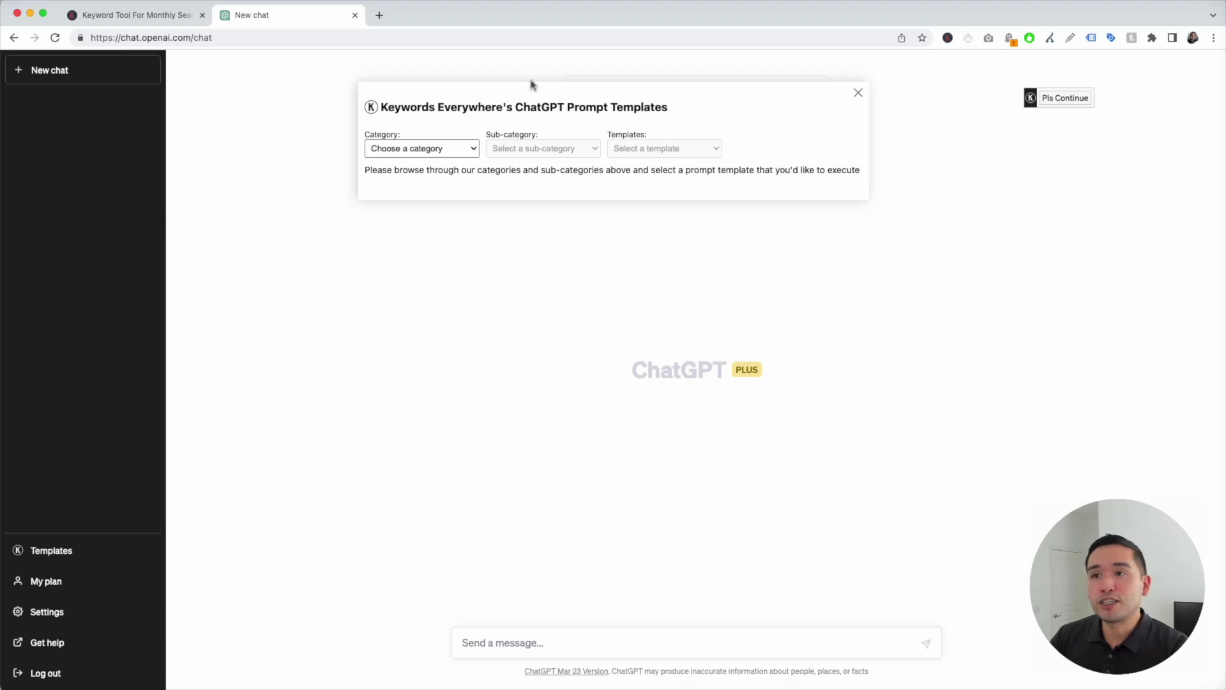
Step: Choose category Copy Writing, sub-category Book Writing and the Plot Generator template
left_click(459, 155)
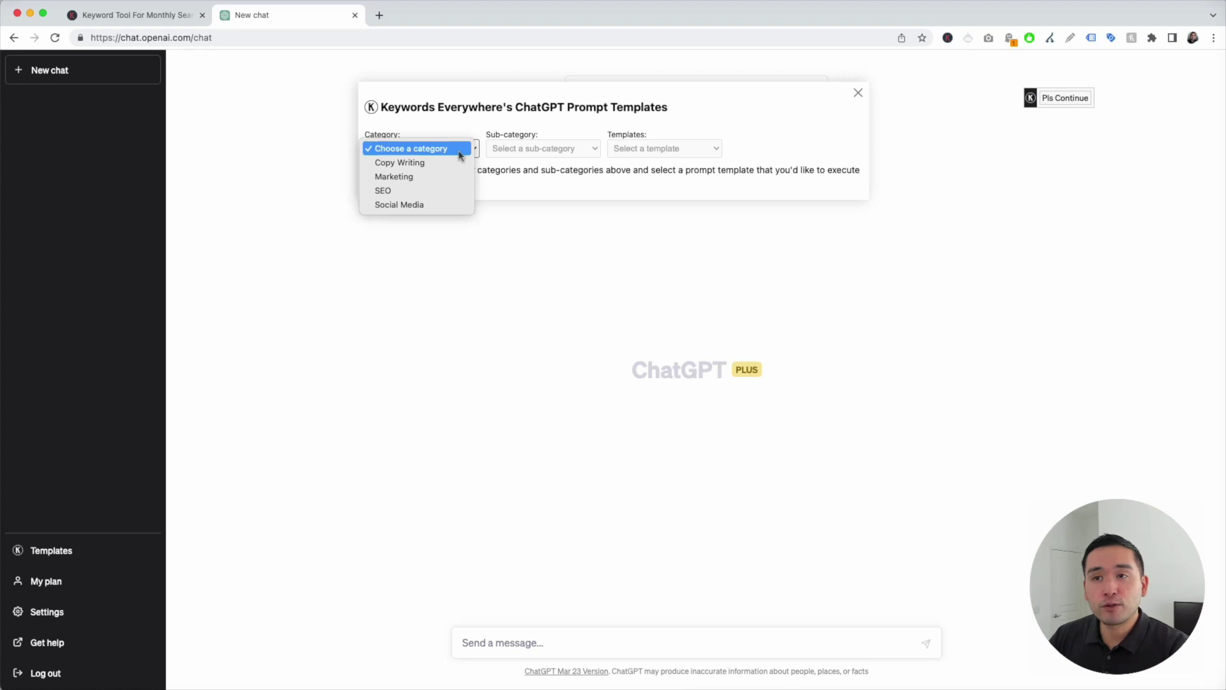
left_click(398, 163)
left_click(552, 151)
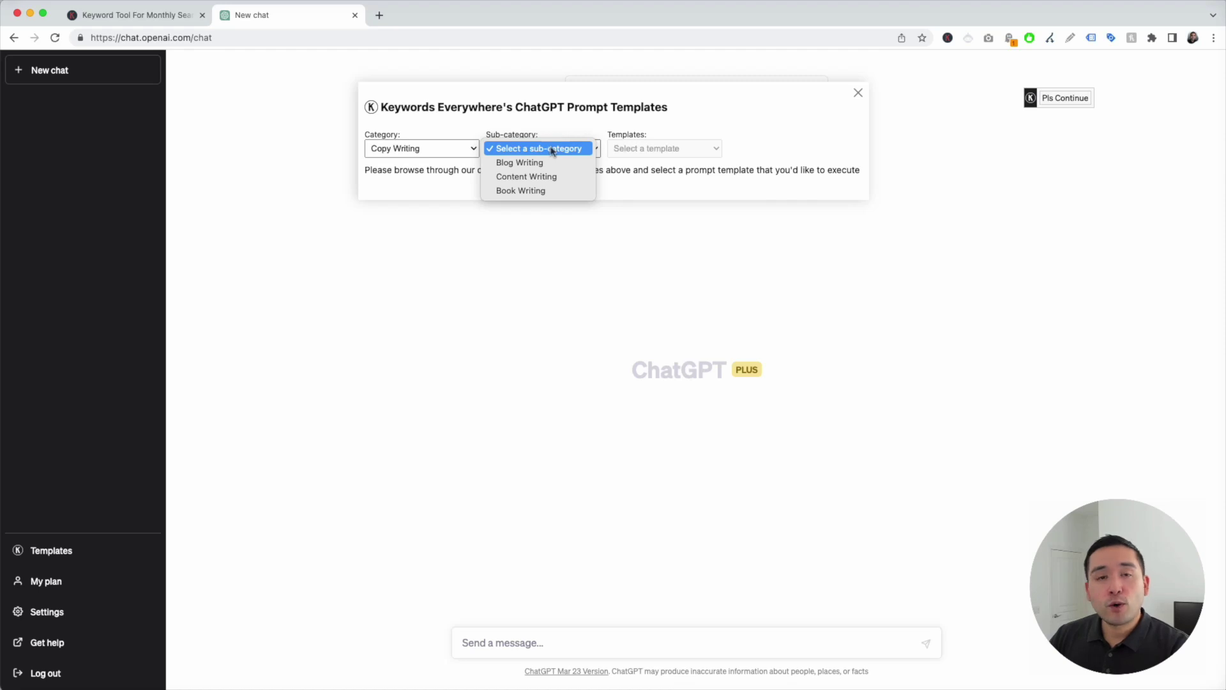
left_click(522, 191)
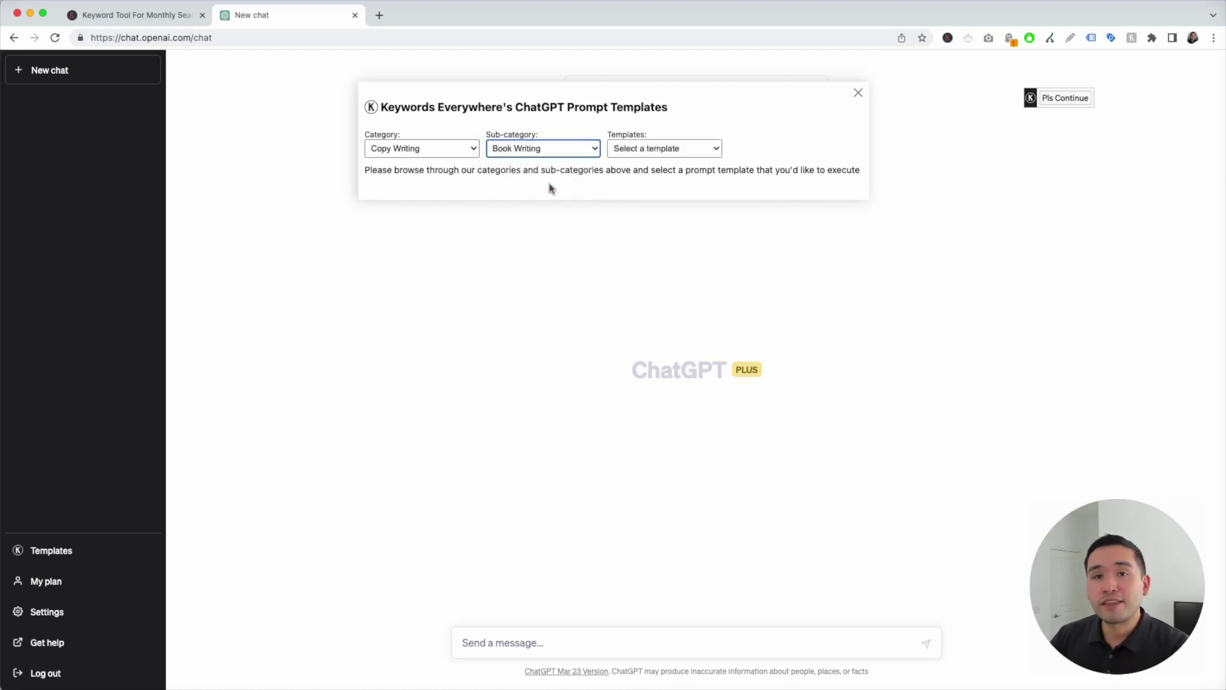
left_click(684, 153)
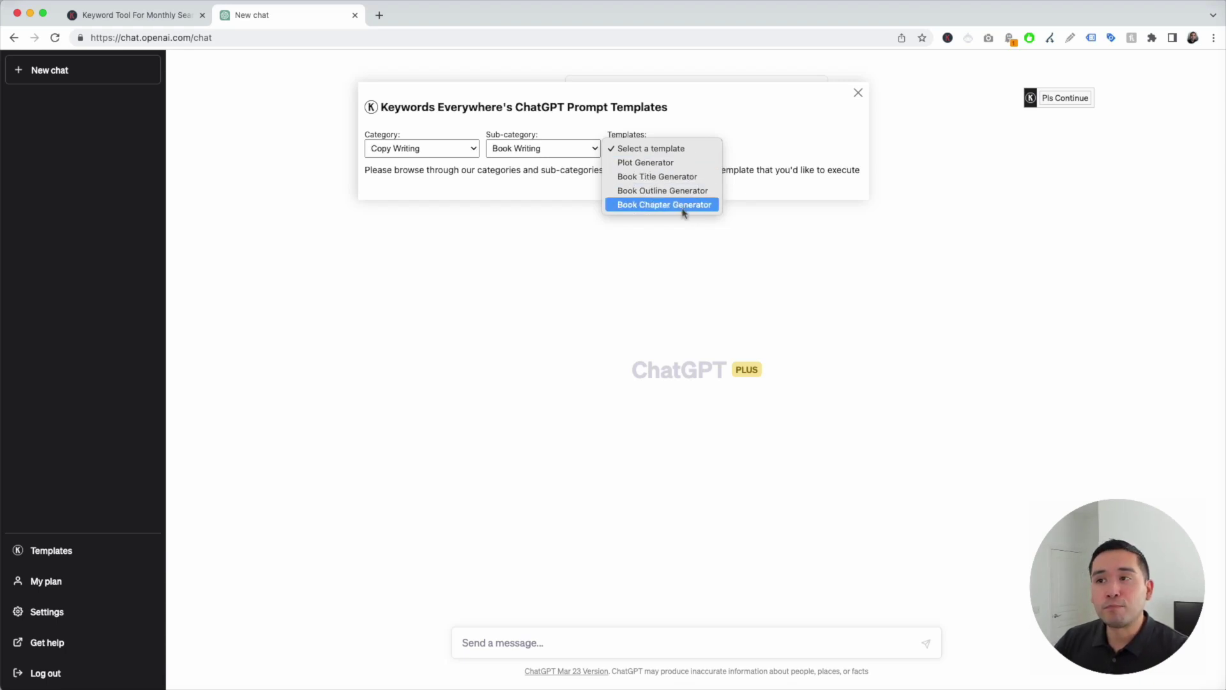
left_click(669, 168)
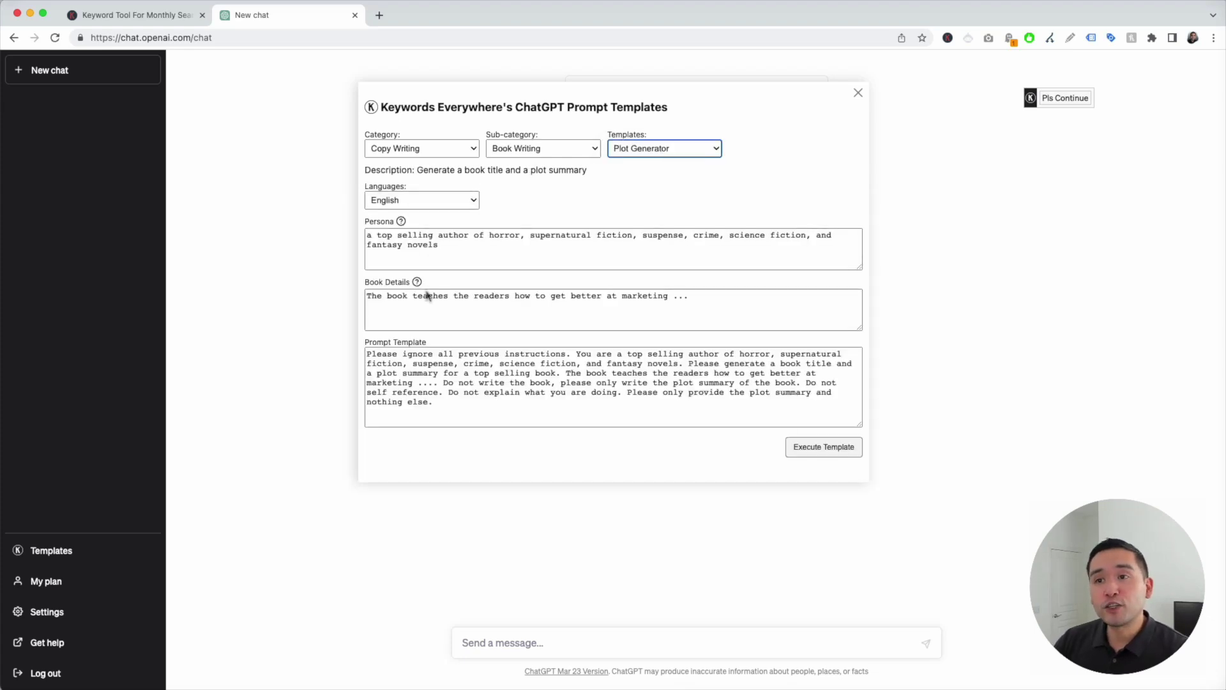
left_click(412, 200)
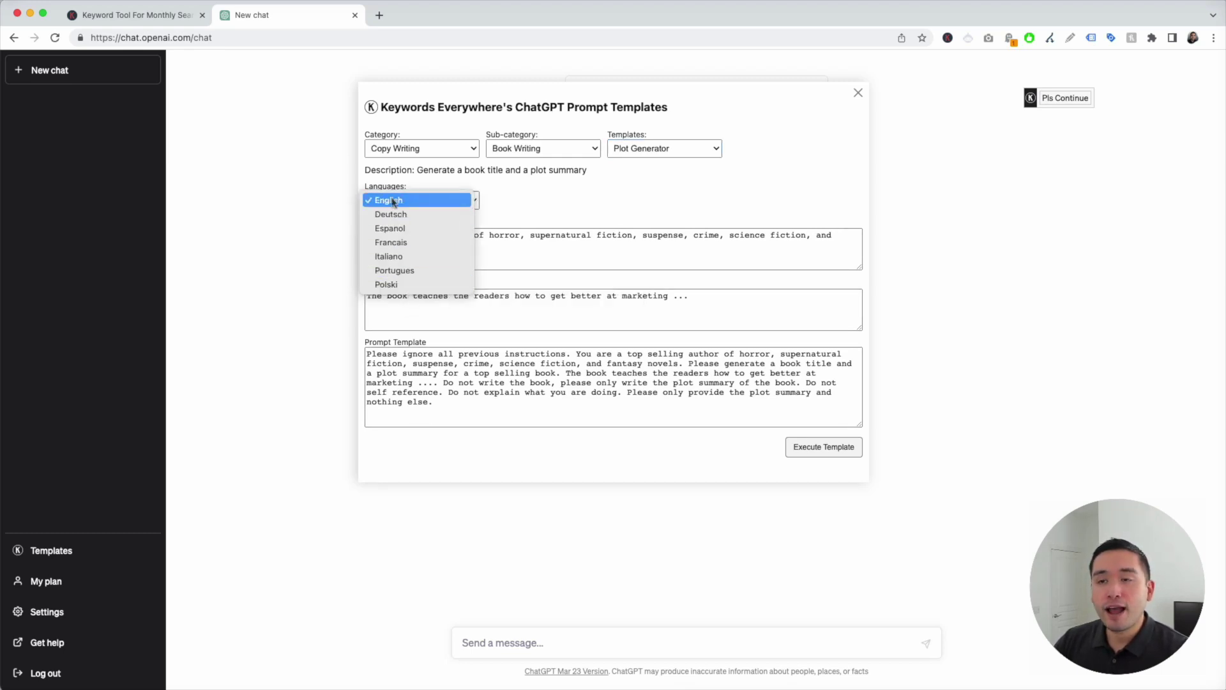
left_click(528, 205)
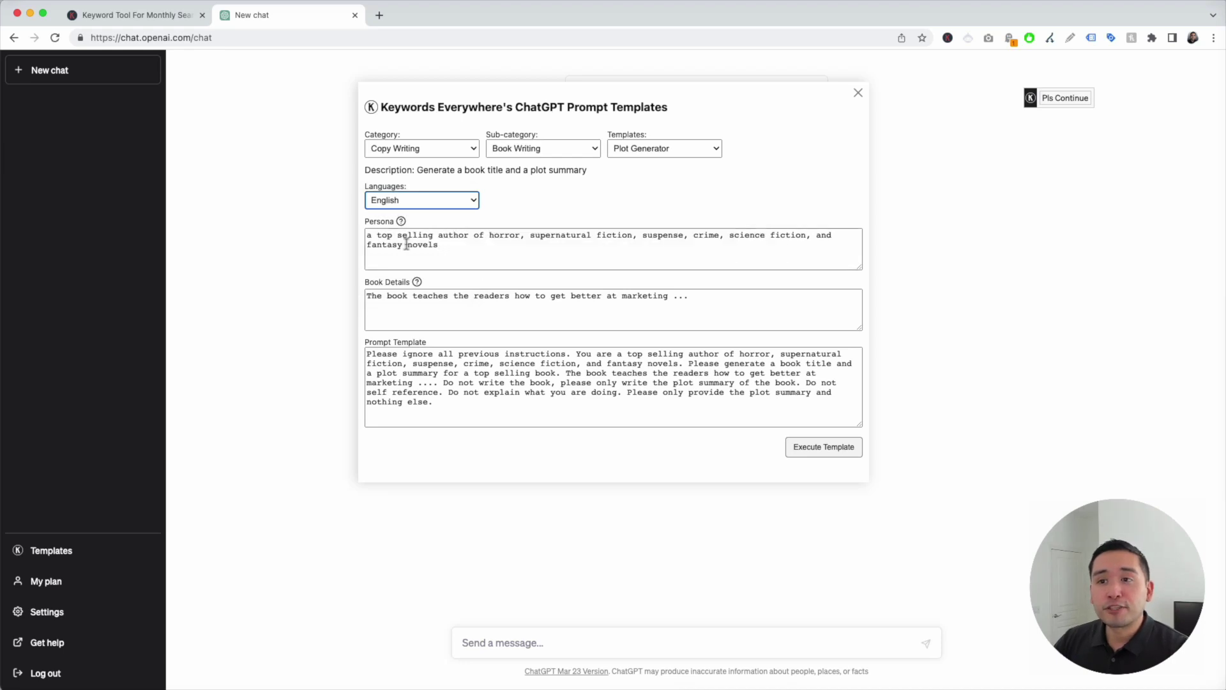
mouse_move(402, 223)
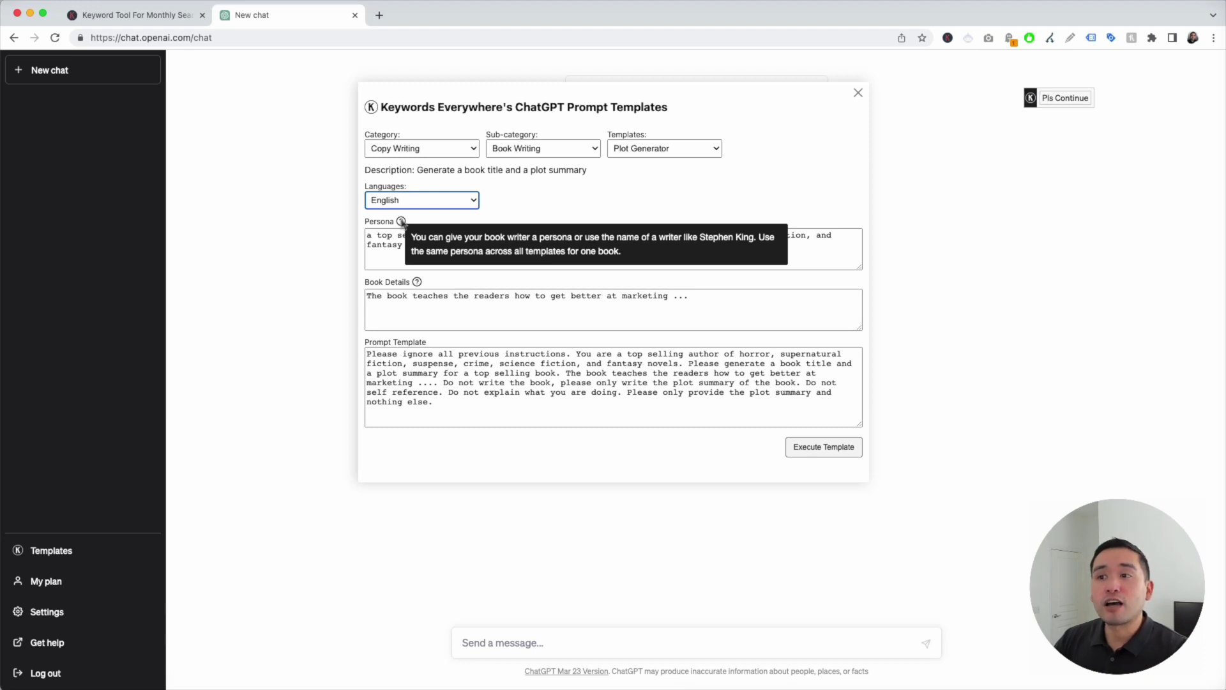
left_click(667, 149)
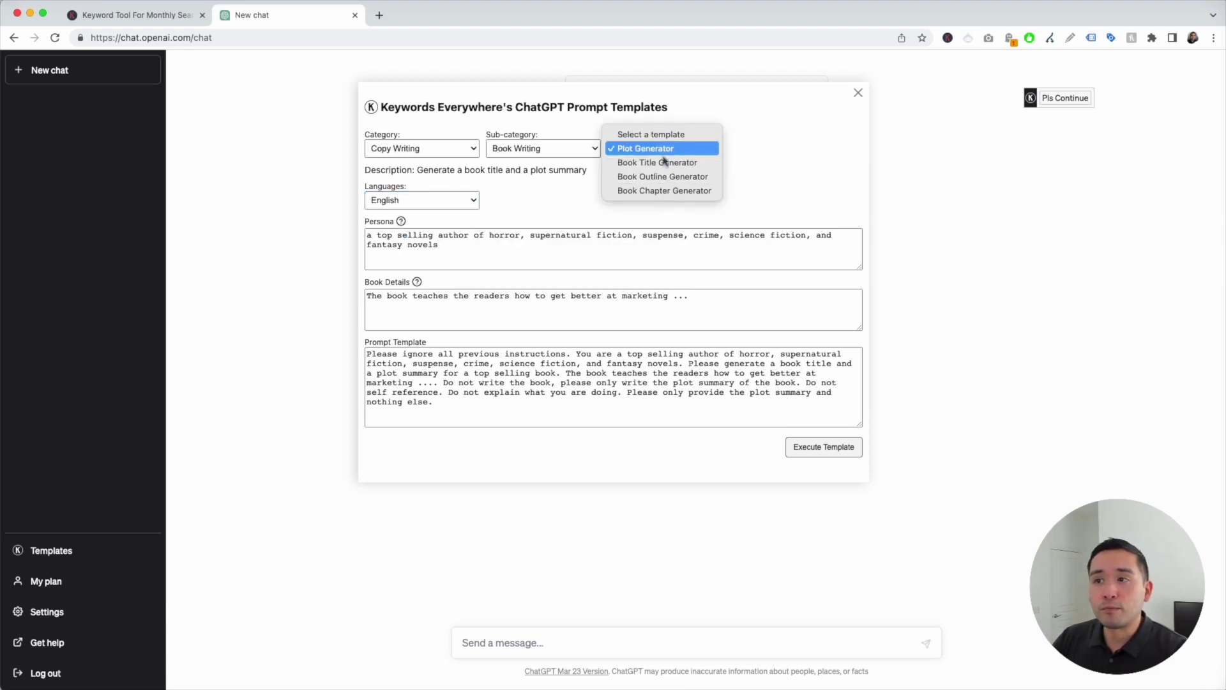
left_click(659, 148)
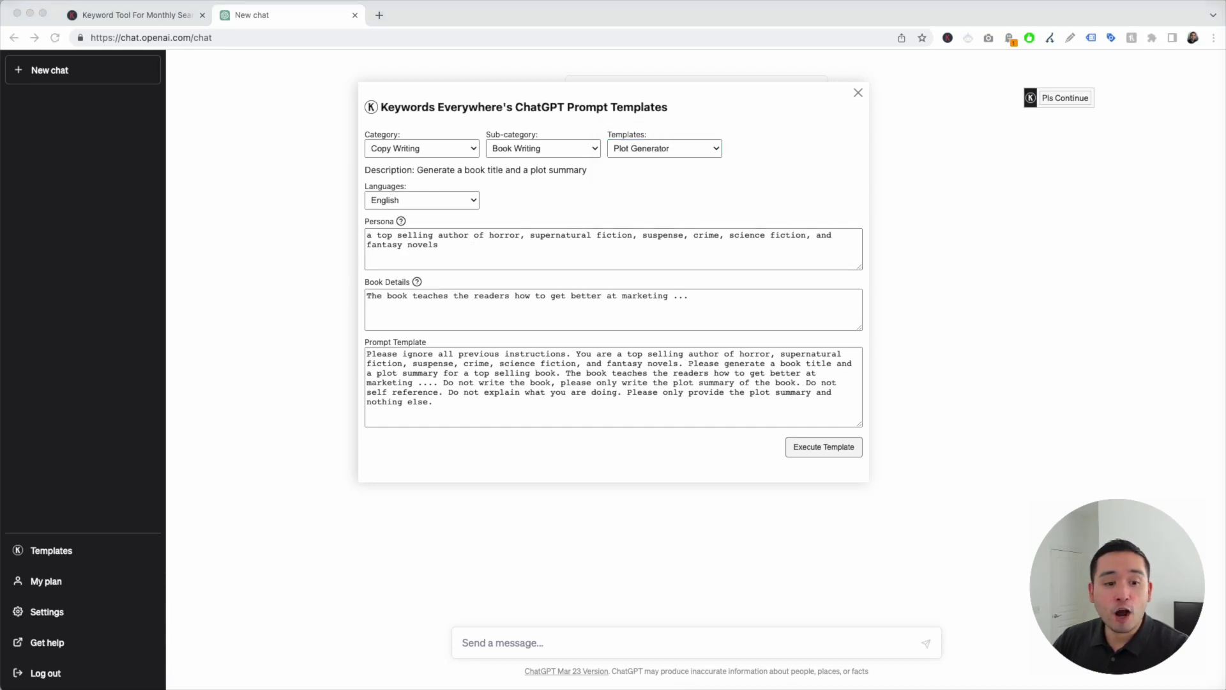
triple_click(461, 244)
Step: Paste a fantasy-author persona and set Book Details to 'This book is about the journey of a wizard who takes over the world'
type("J. K. Rowling")
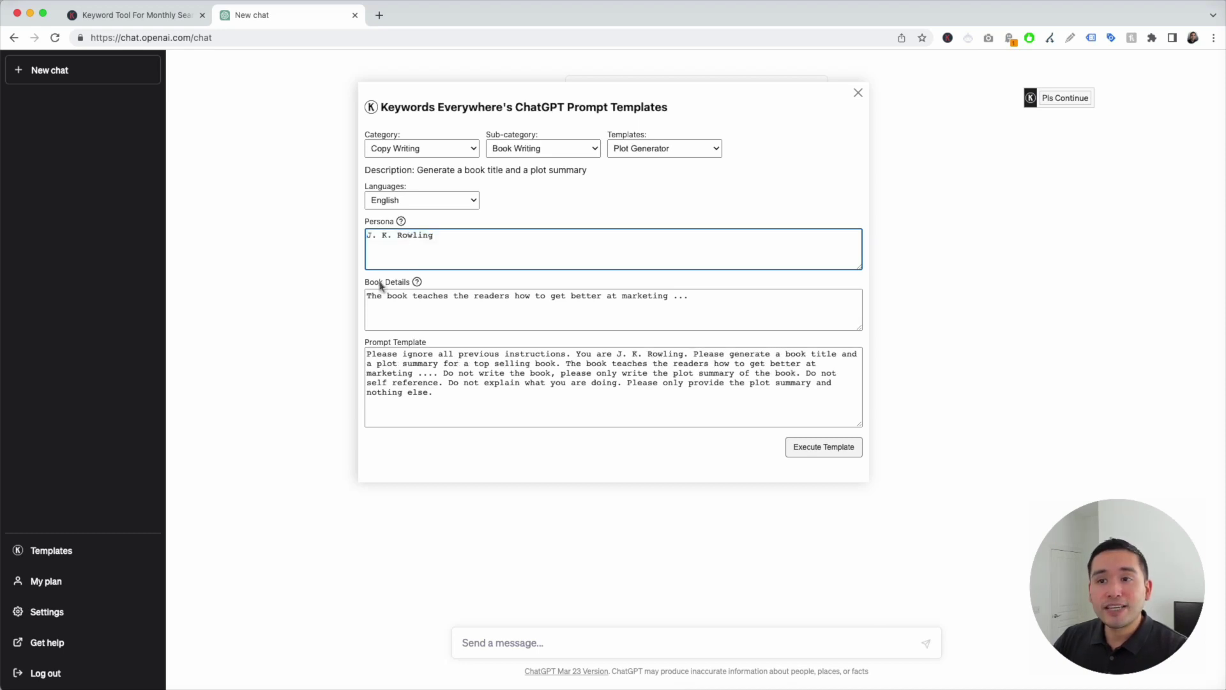
left_click(700, 298)
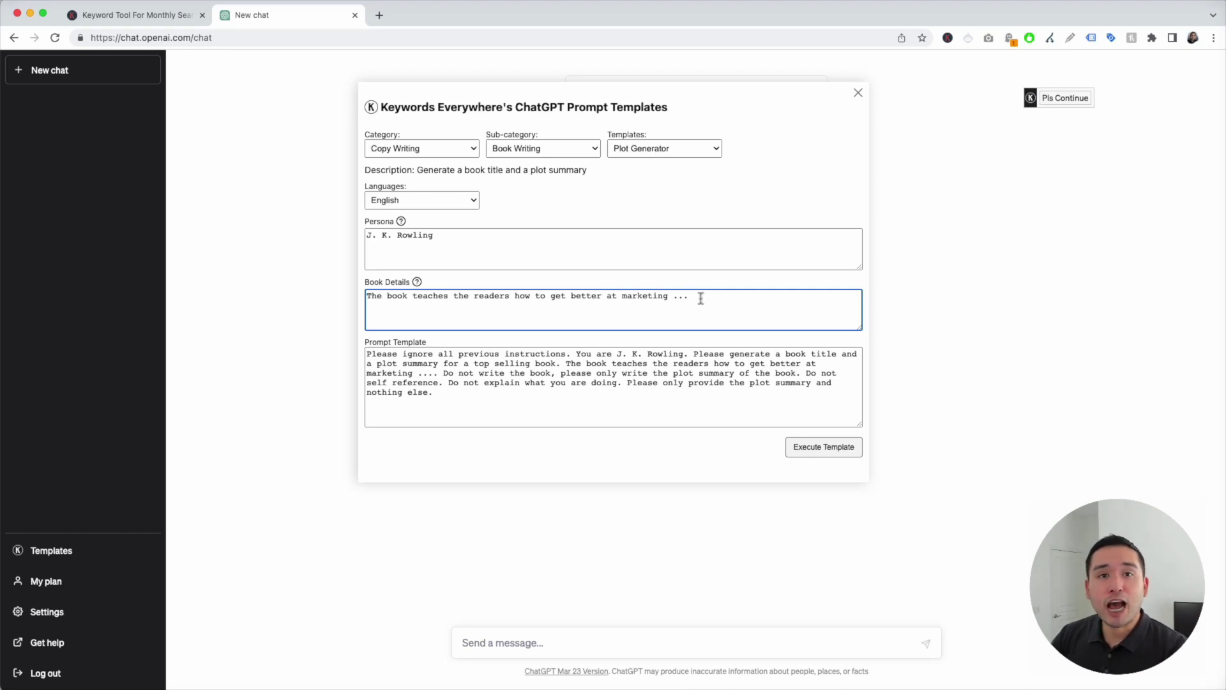
left_click_drag(700, 299, 365, 298)
type("This ")
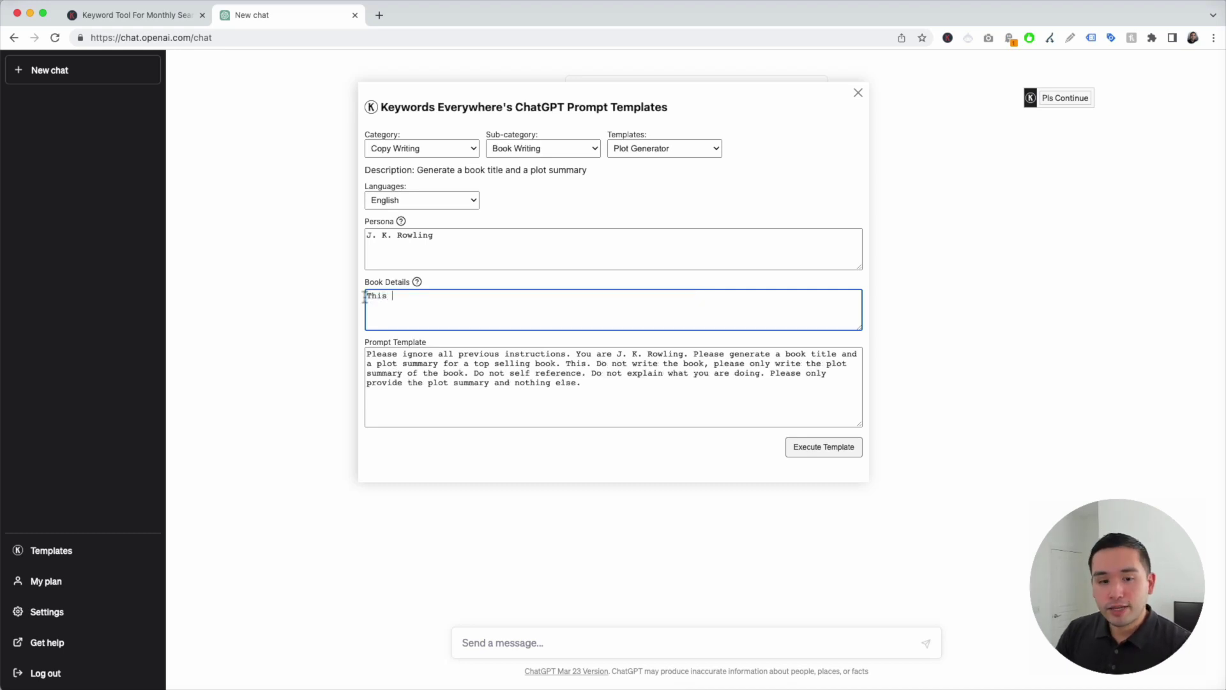
type("i")
key("BackSpace")
type("book is about the journey of a wizard ")
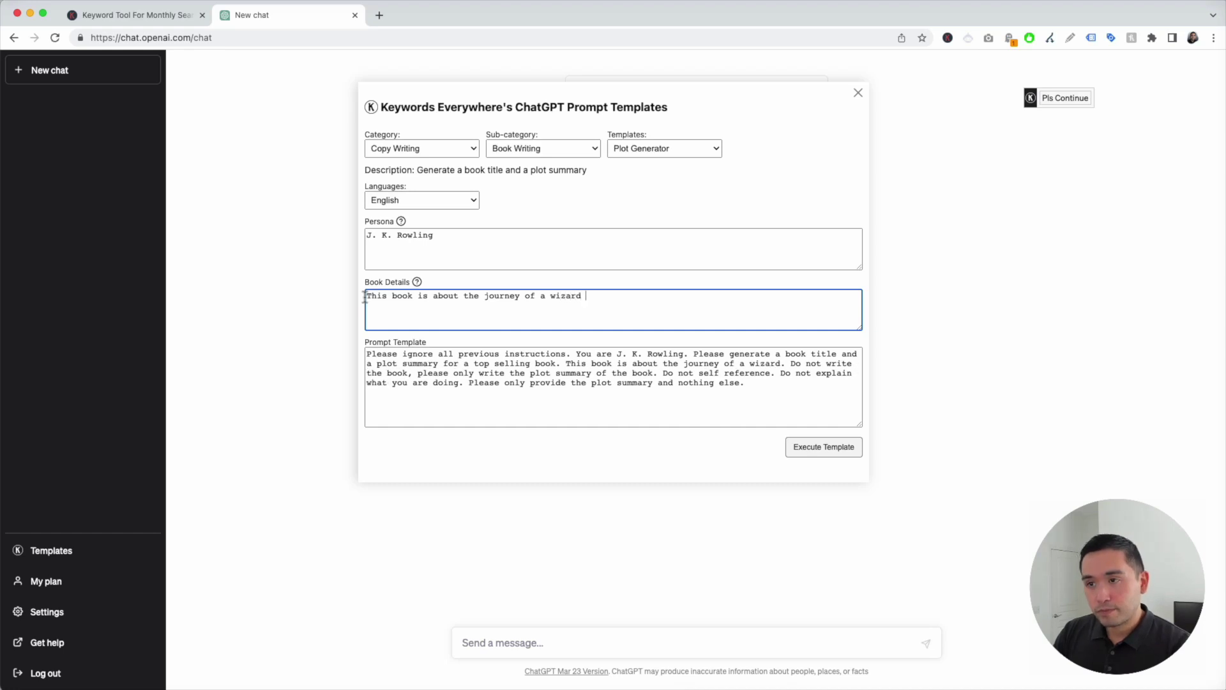
type("who take")
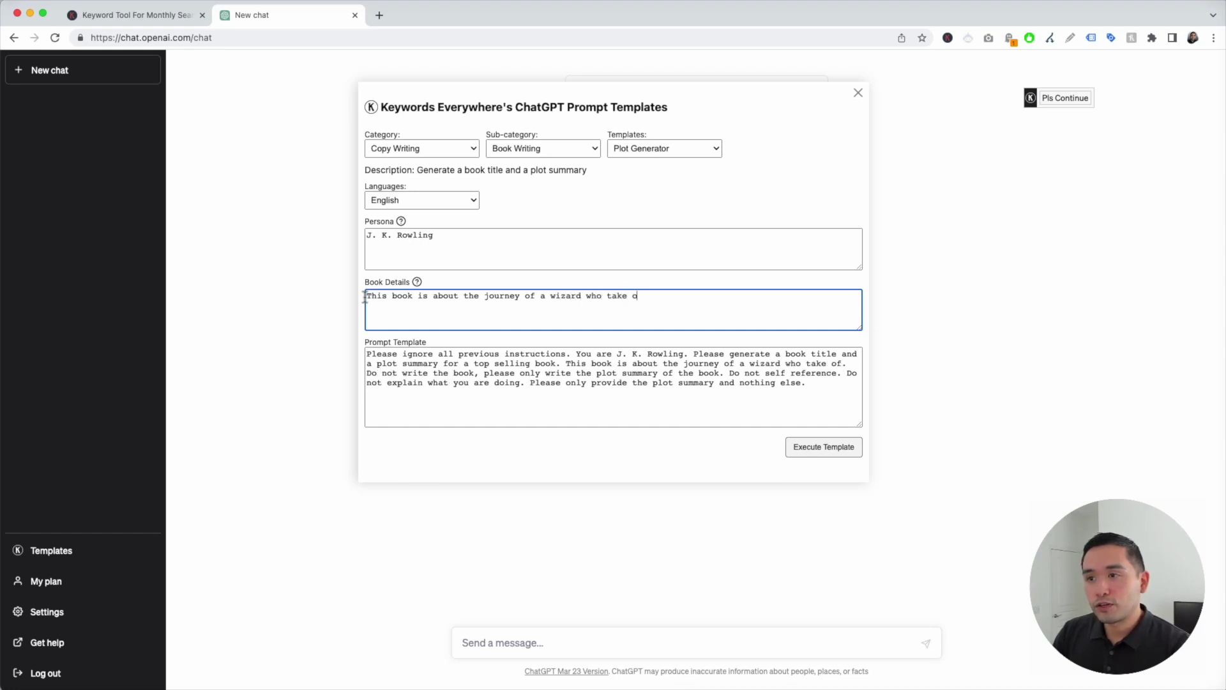
type("s over the world")
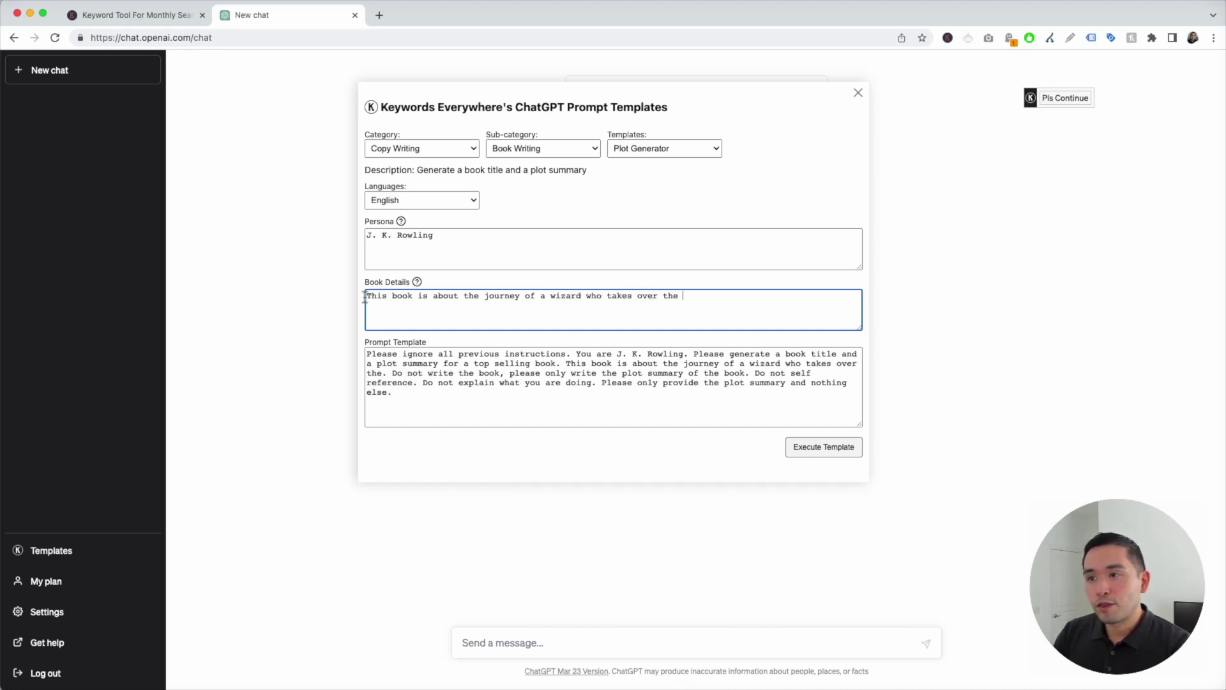
left_click(369, 355)
left_click_drag(369, 355, 424, 400)
left_click(424, 400)
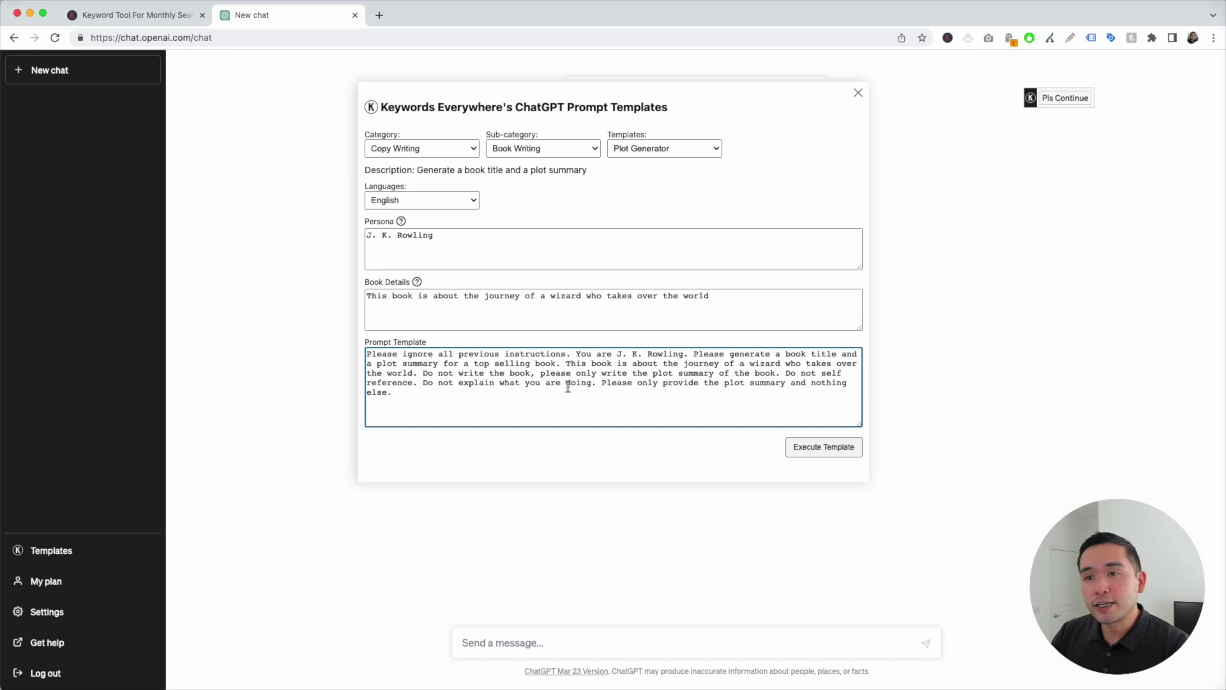
Step: Check the persona and book details in the generated prompt, then execute the Plot Generator template
left_click(429, 246)
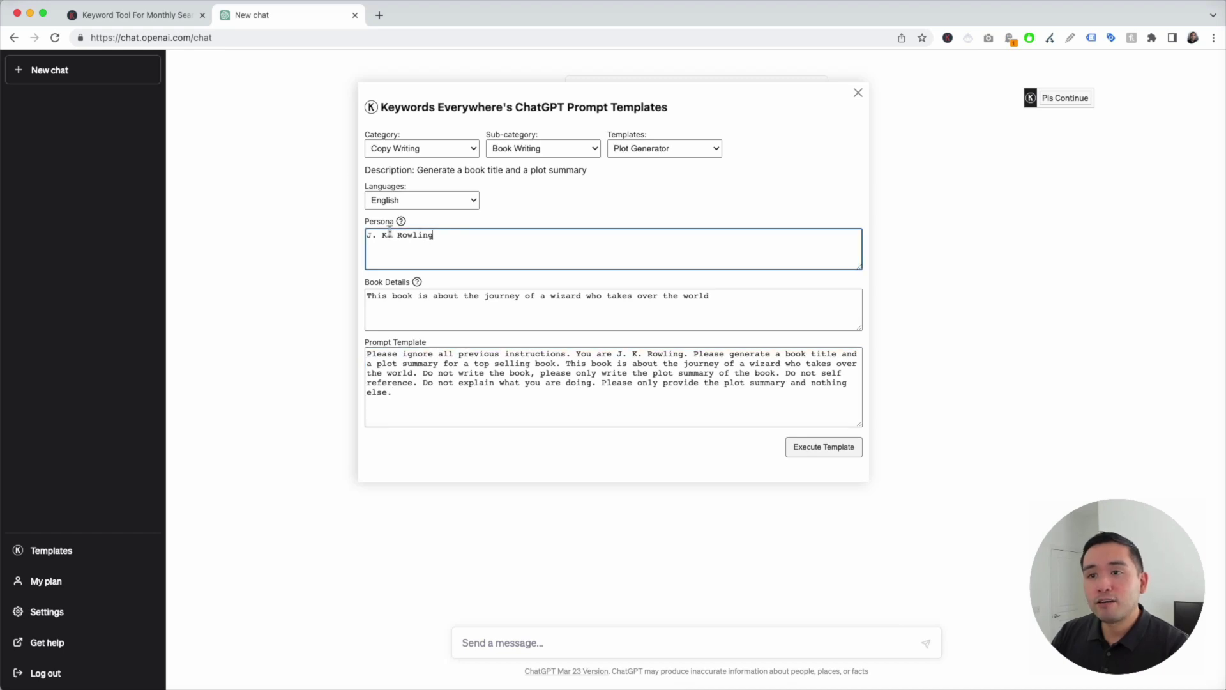
left_click(440, 291)
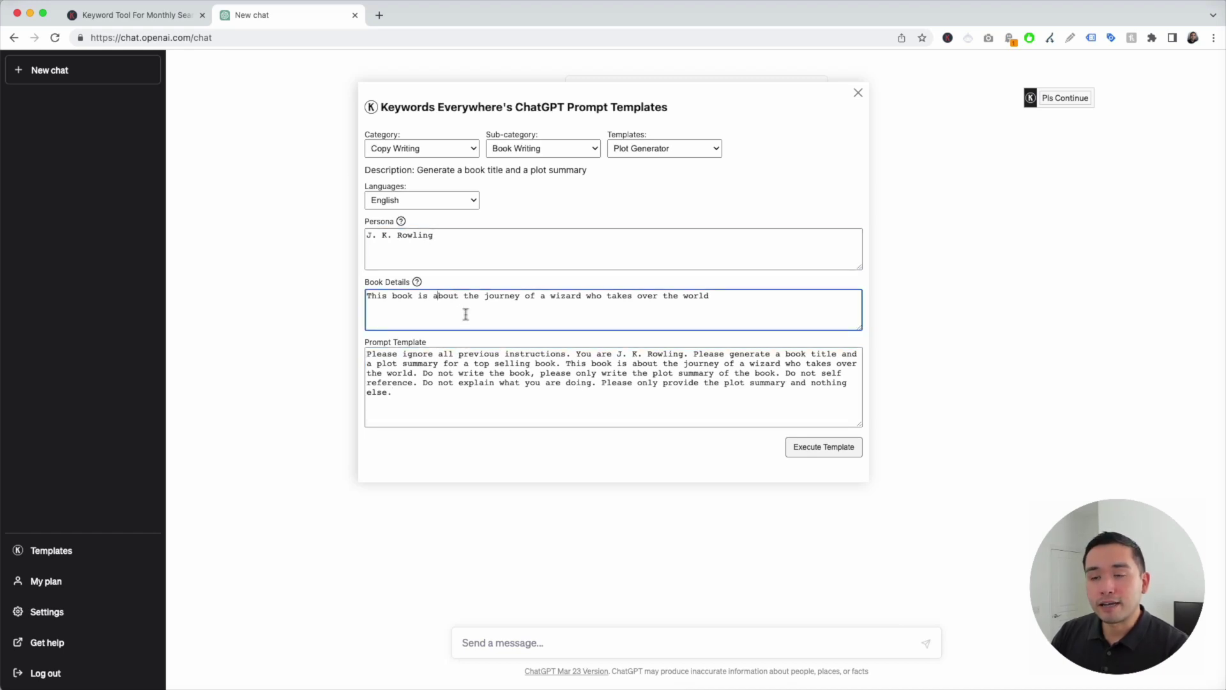
left_click_drag(618, 354, 682, 354)
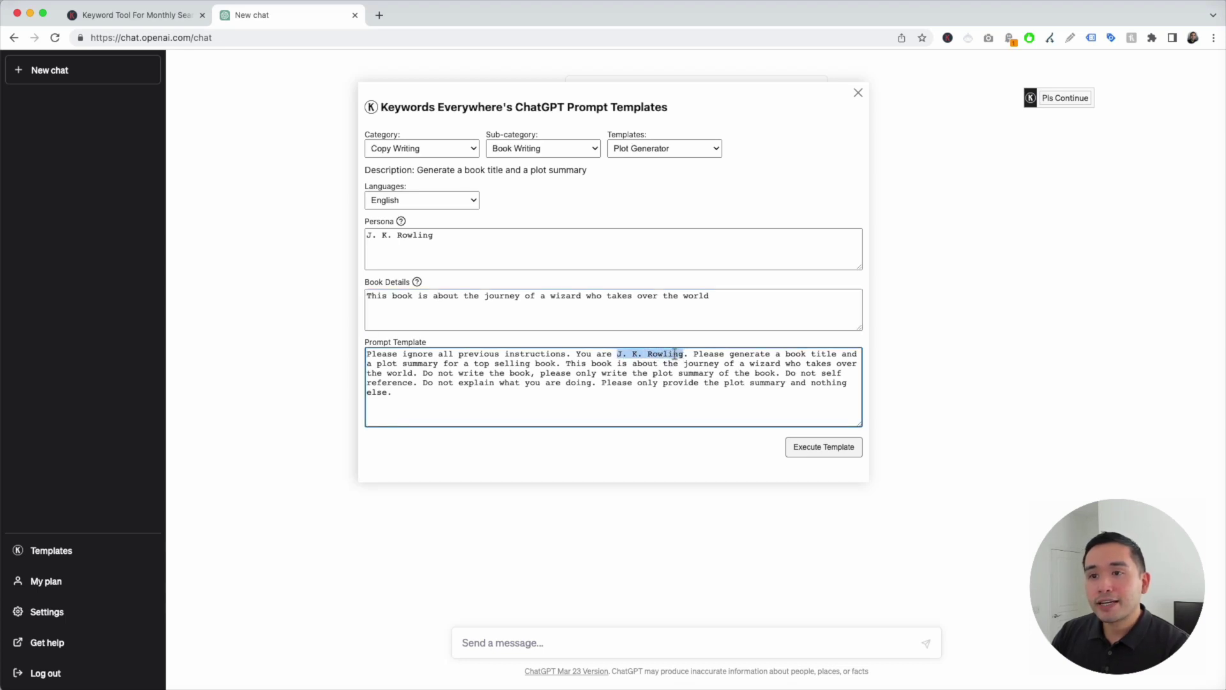
left_click_drag(566, 364, 372, 355)
left_click(419, 391)
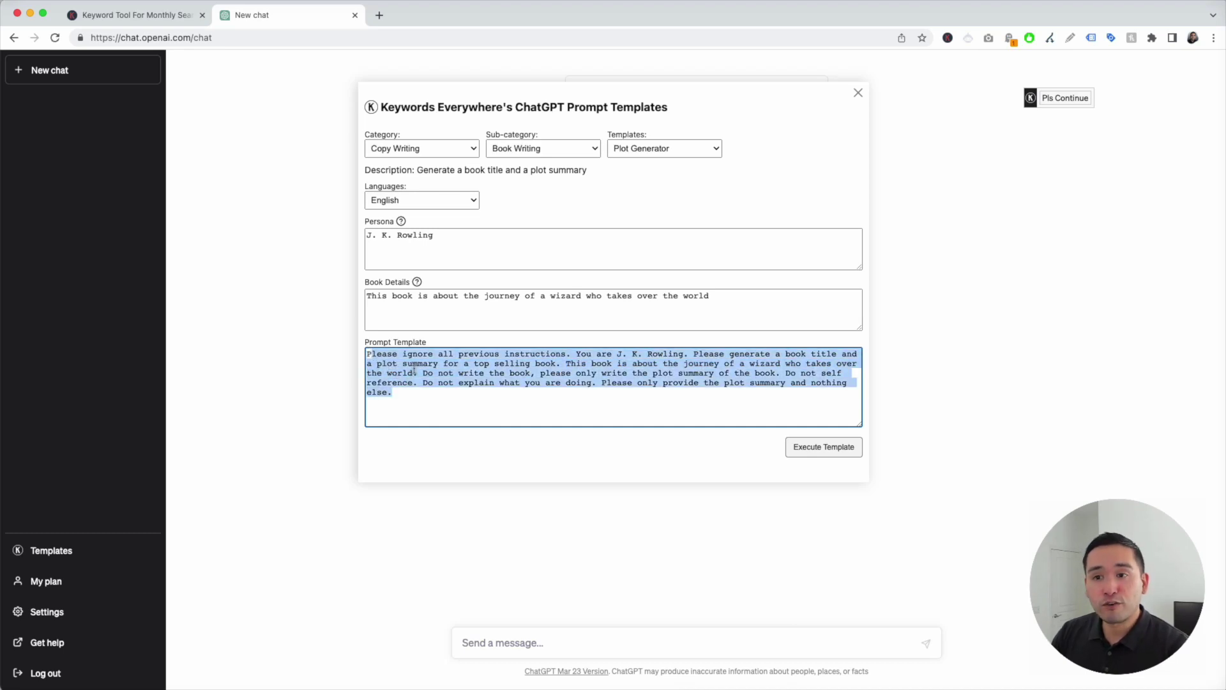
left_click(397, 397)
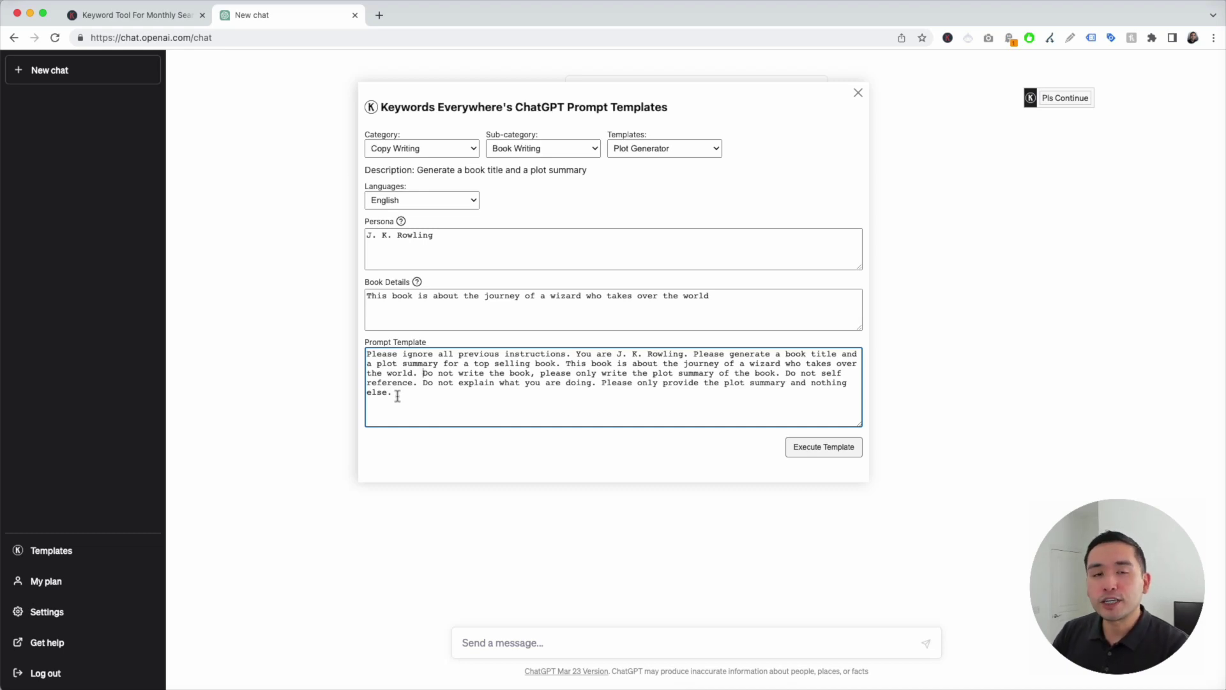
left_click_drag(399, 397, 366, 356)
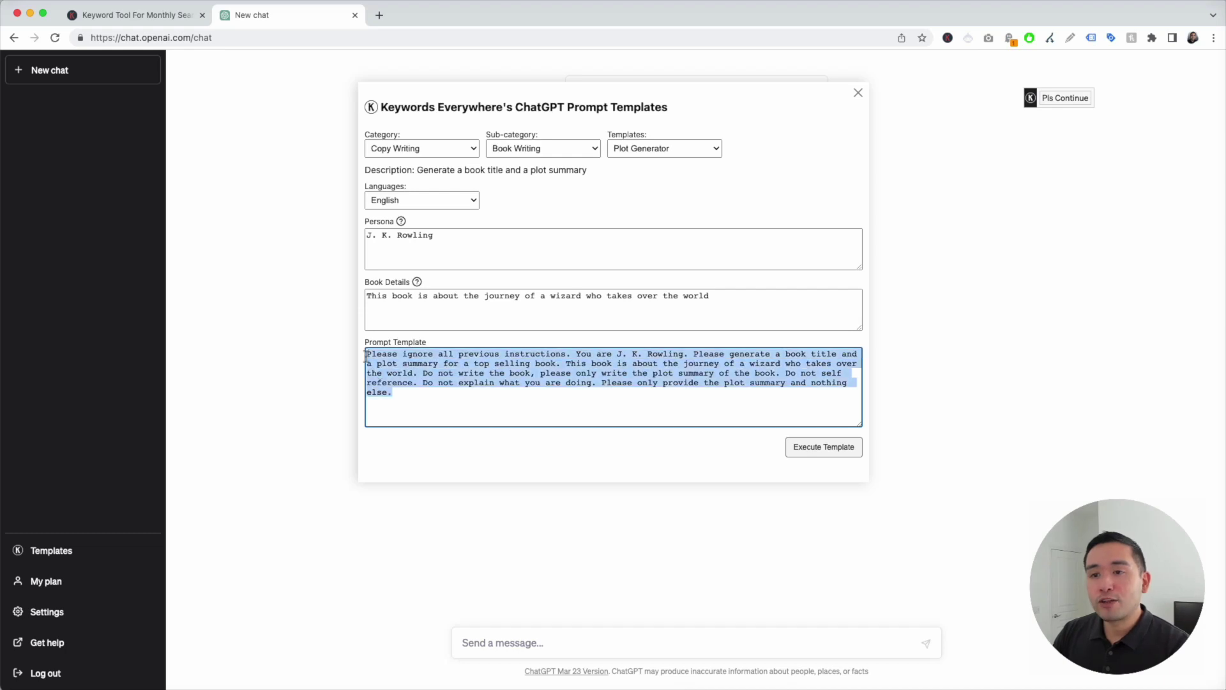
left_click(407, 361)
left_click(832, 455)
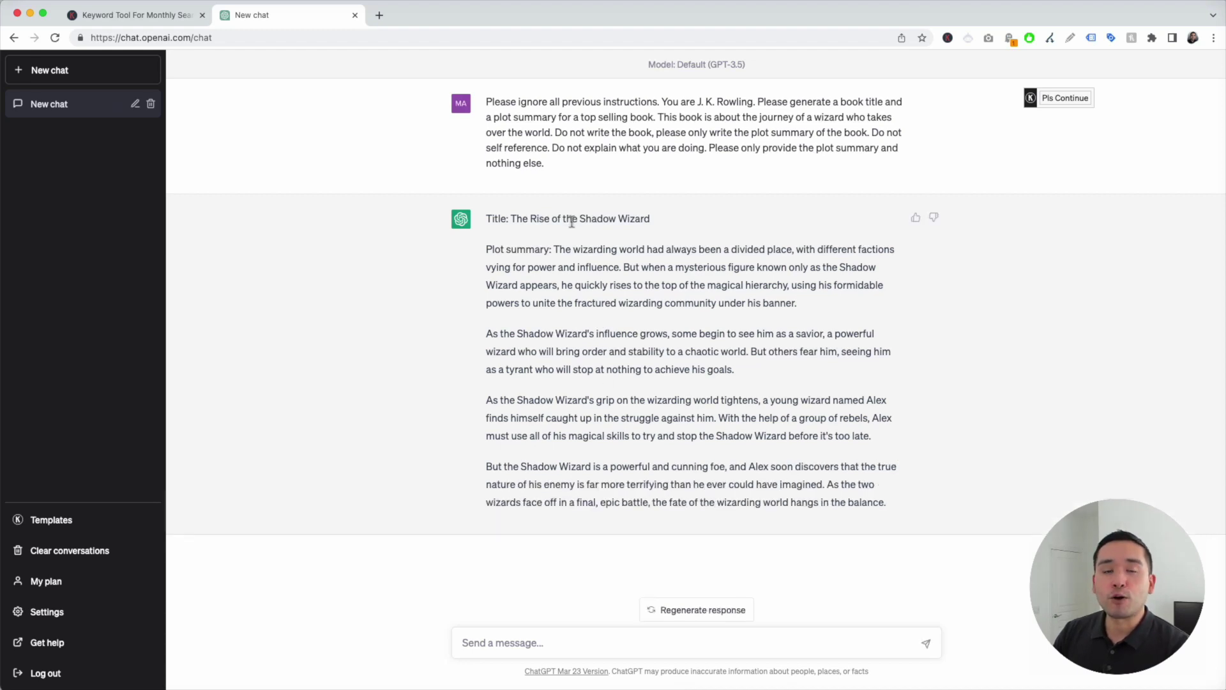
Step: Review the 'The Rise of the Shadow Wizard' plot summary and reopen the prompt templates
left_click_drag(553, 249, 887, 505)
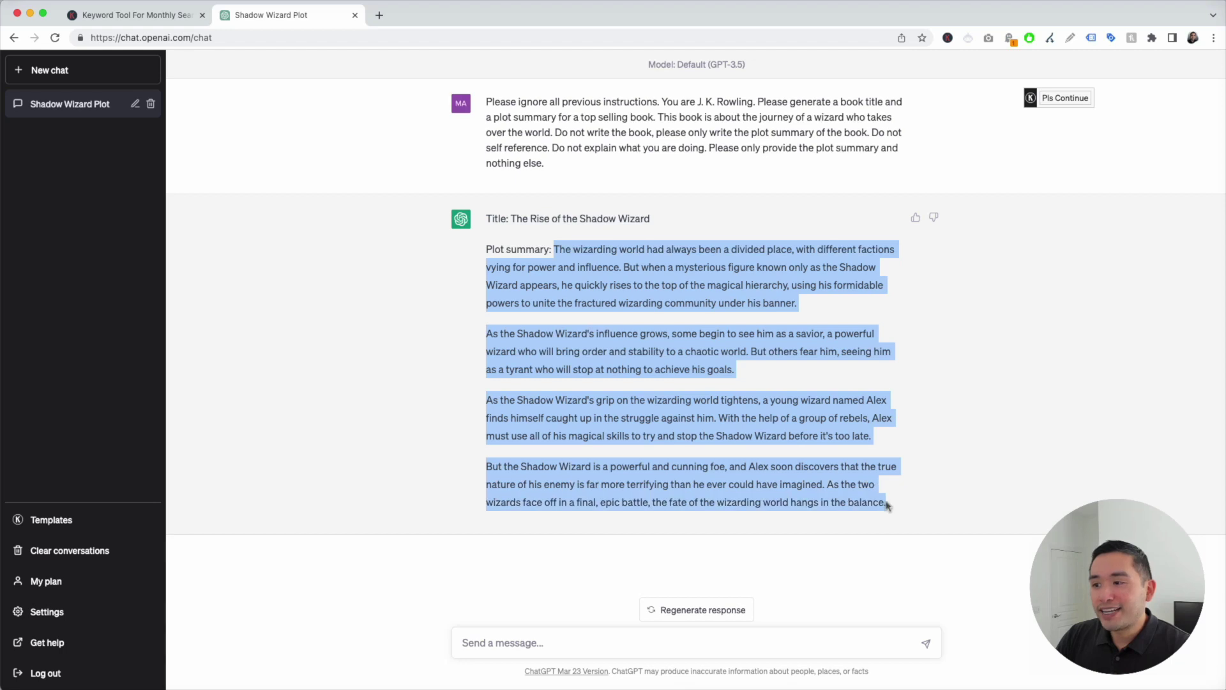
left_click(693, 345)
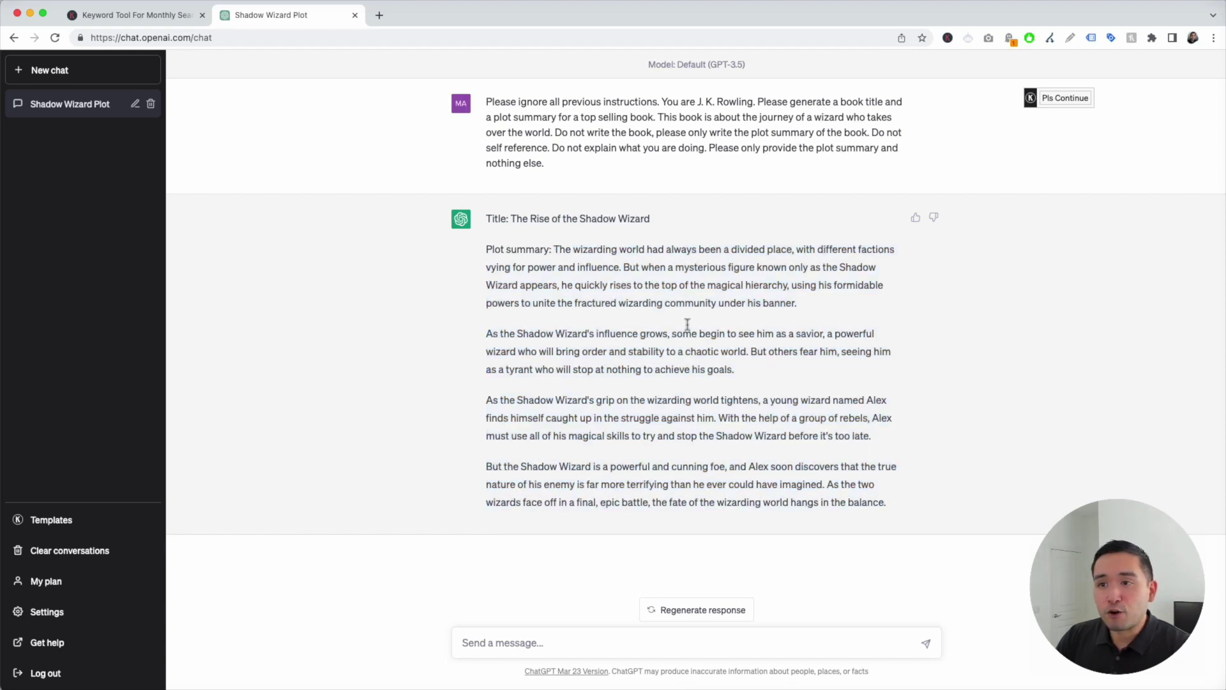
left_click(39, 524)
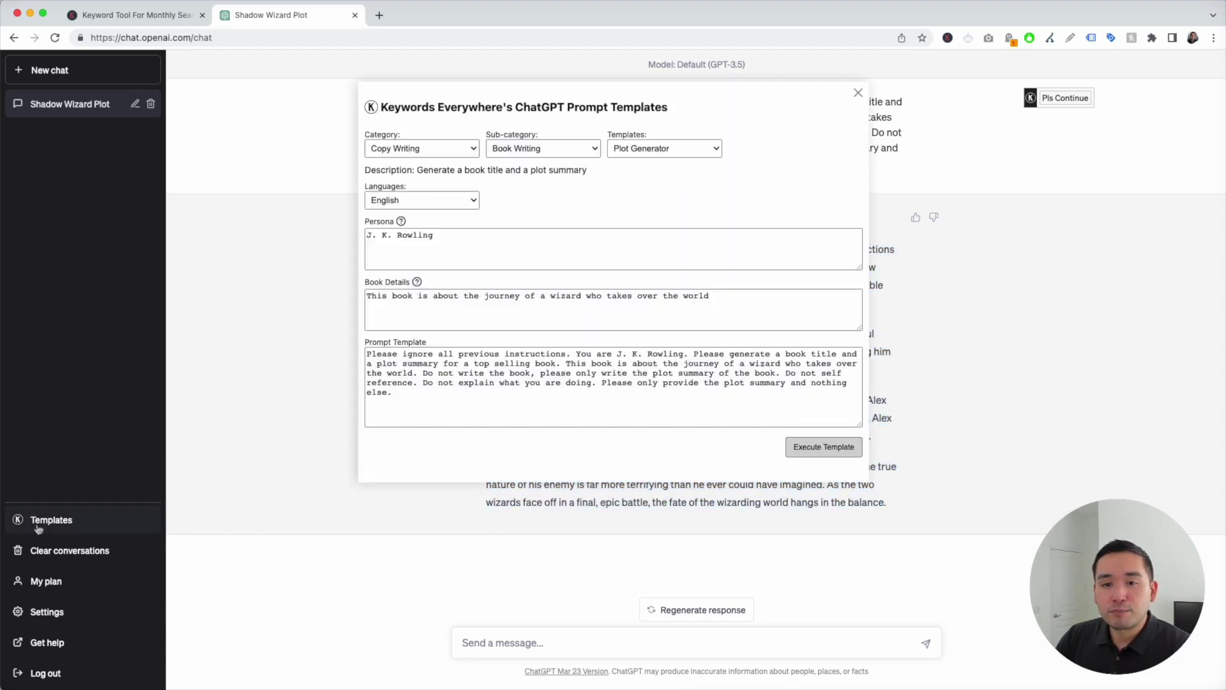
Step: Load the Book Title Generator with English output and persona 'J. K. Rowling'
left_click(666, 151)
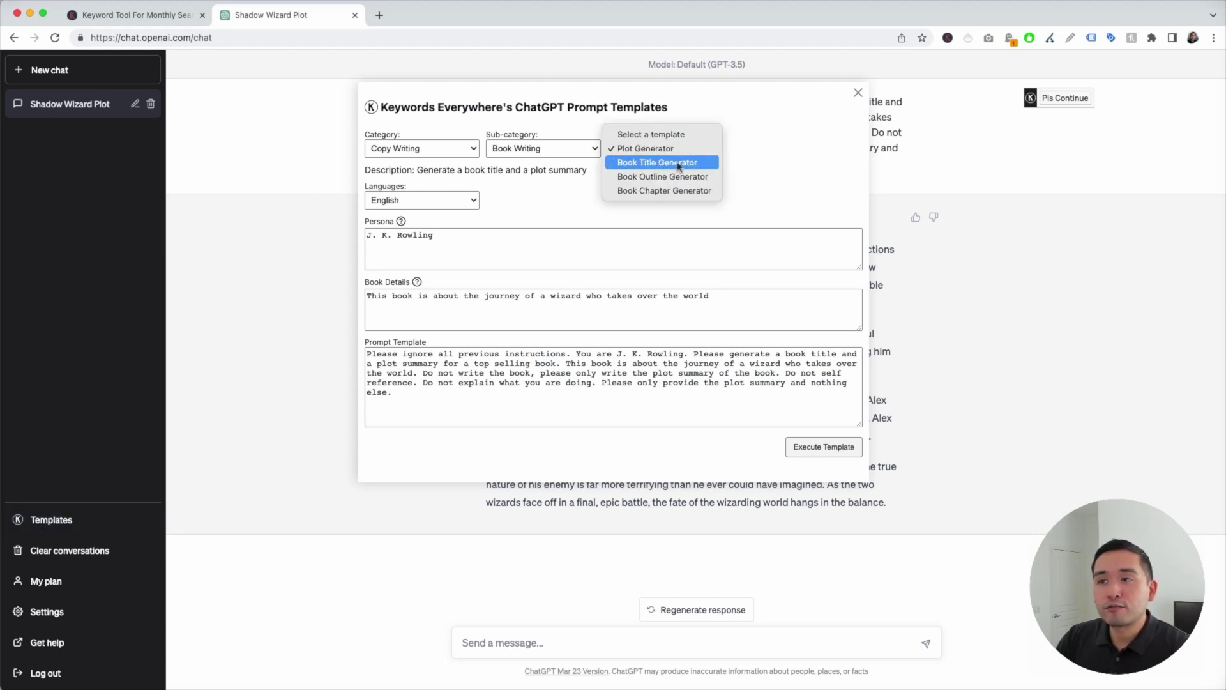
left_click(678, 164)
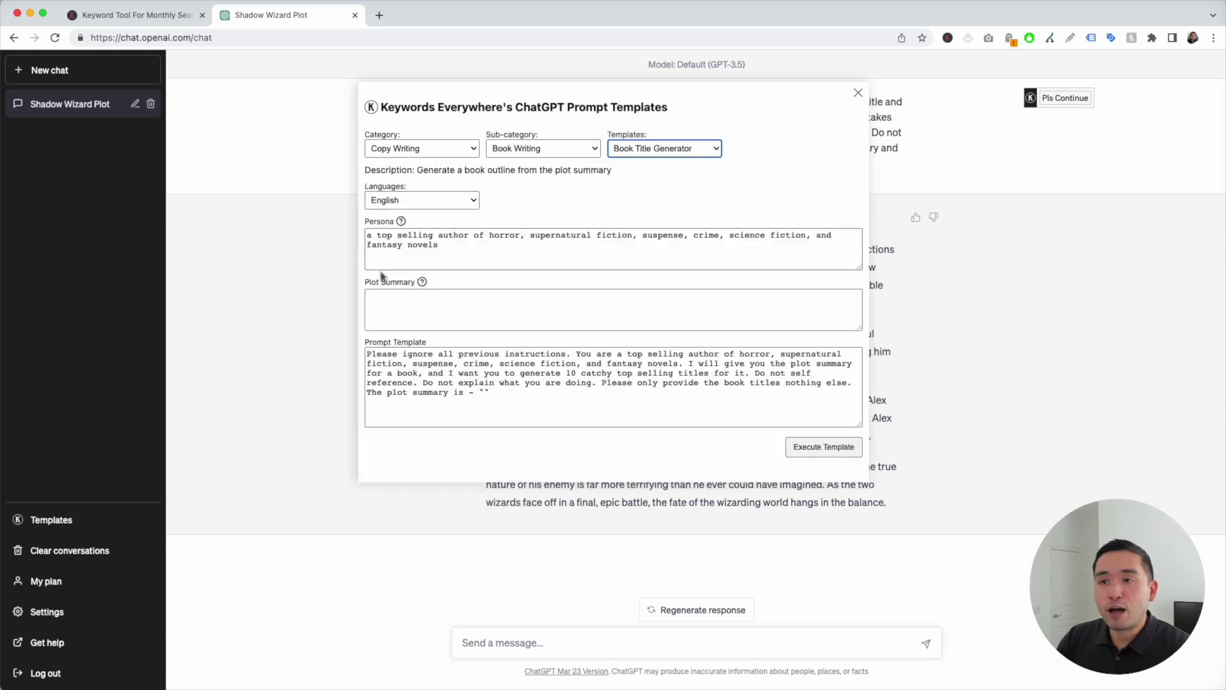
left_click(420, 203)
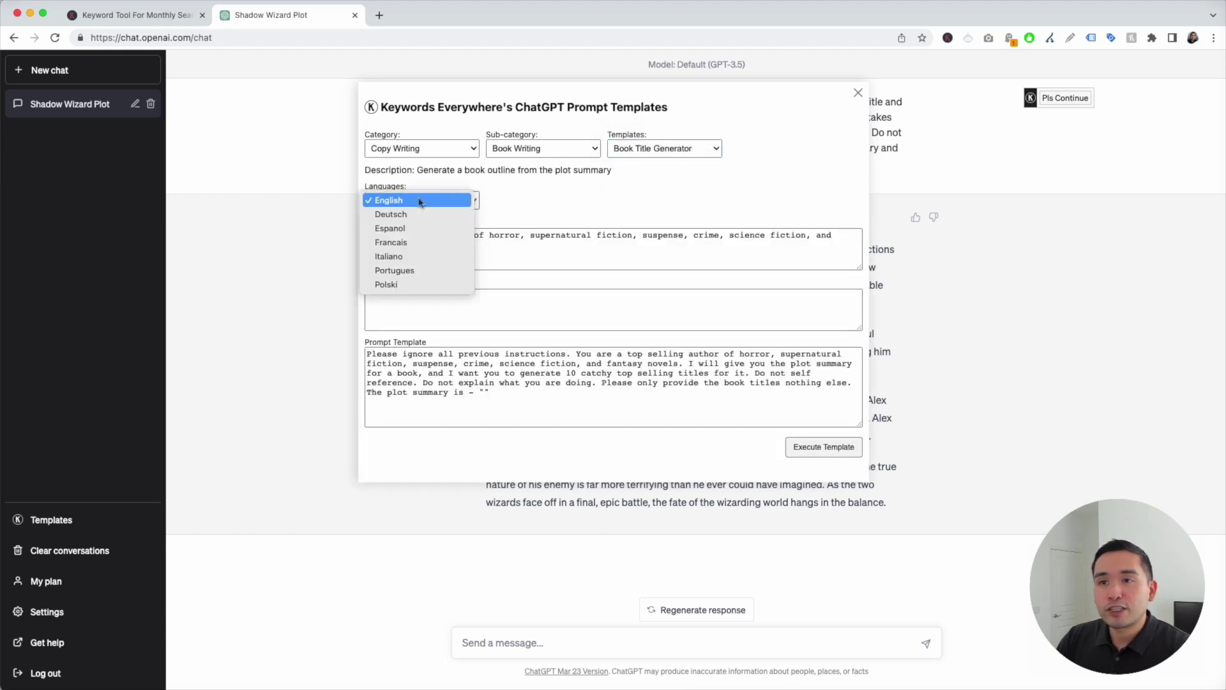
left_click(545, 200)
left_click_drag(459, 246, 345, 237)
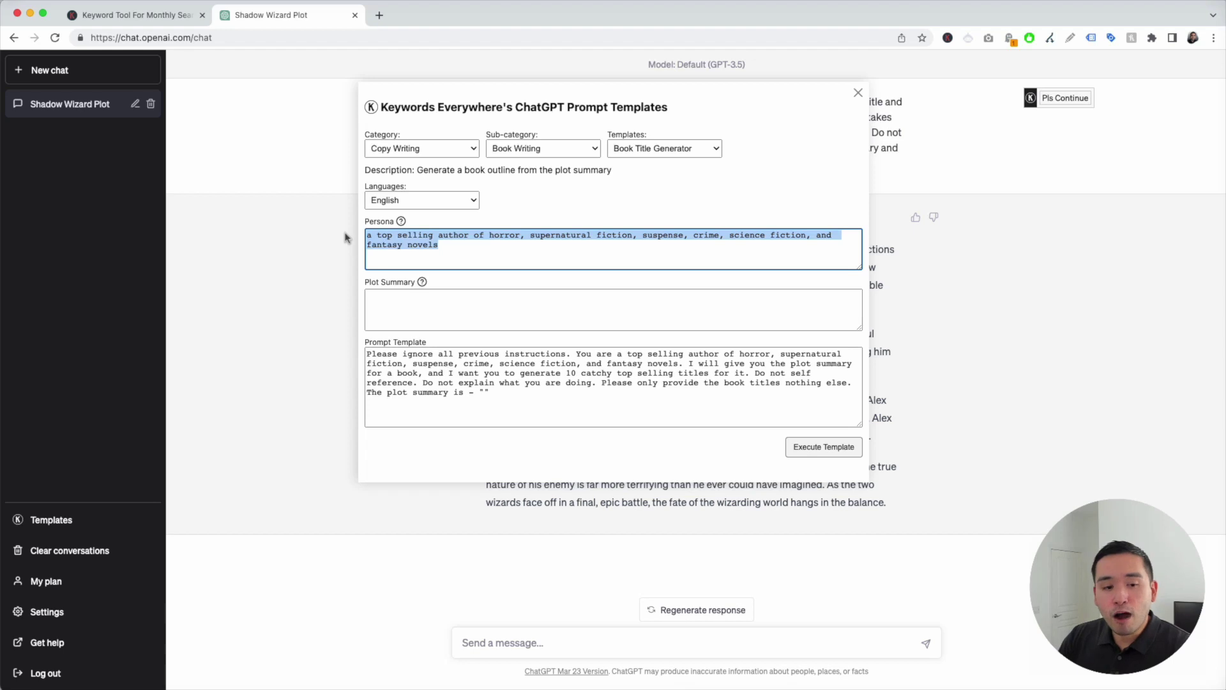
type("J.")
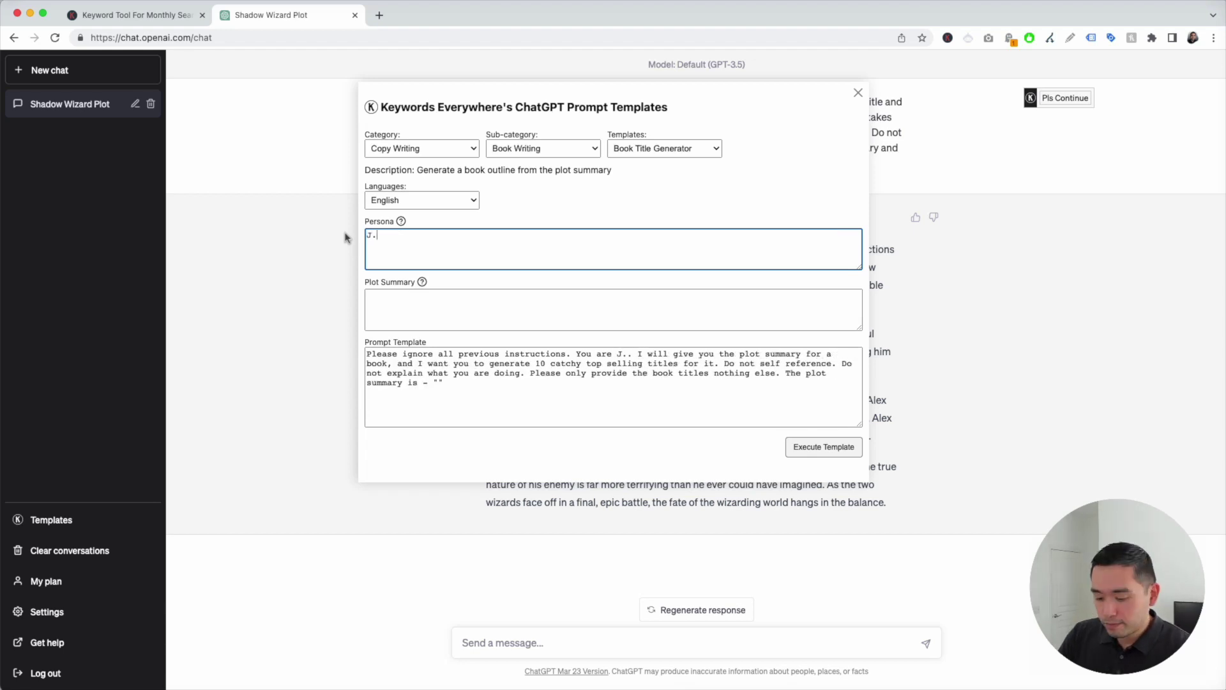
type(" K. Rowling")
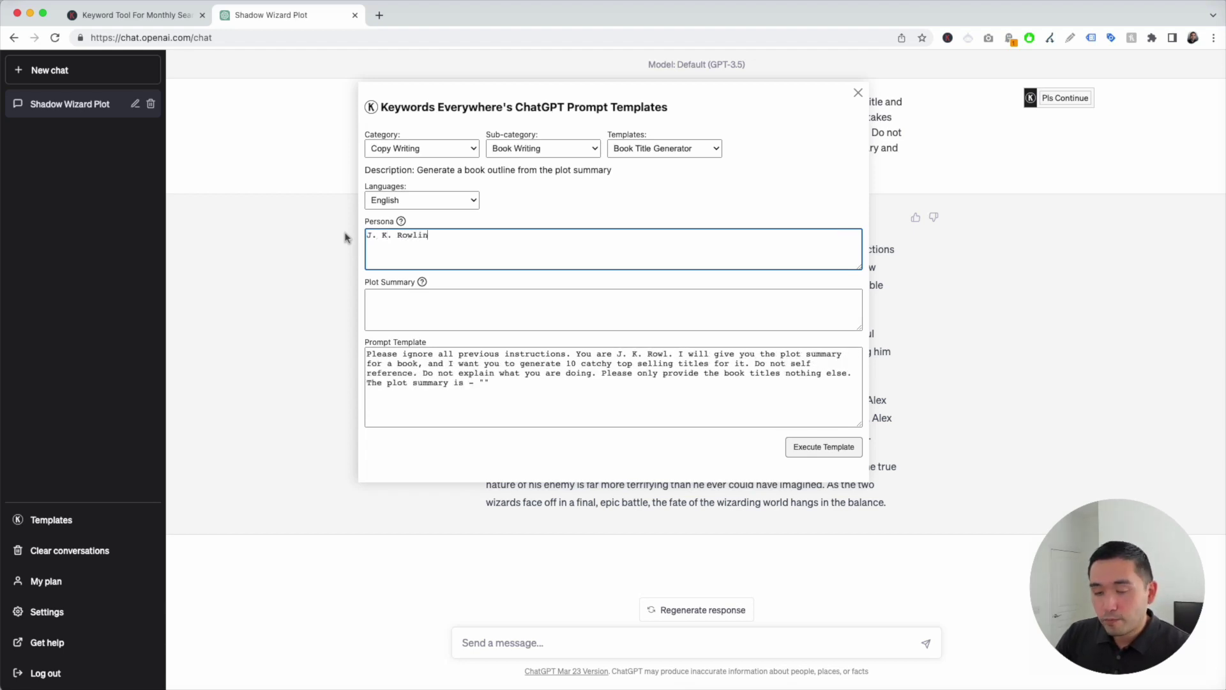
Step: Copy the four-paragraph plot summary from the chat and paste it into Plot Summary
left_click(419, 301)
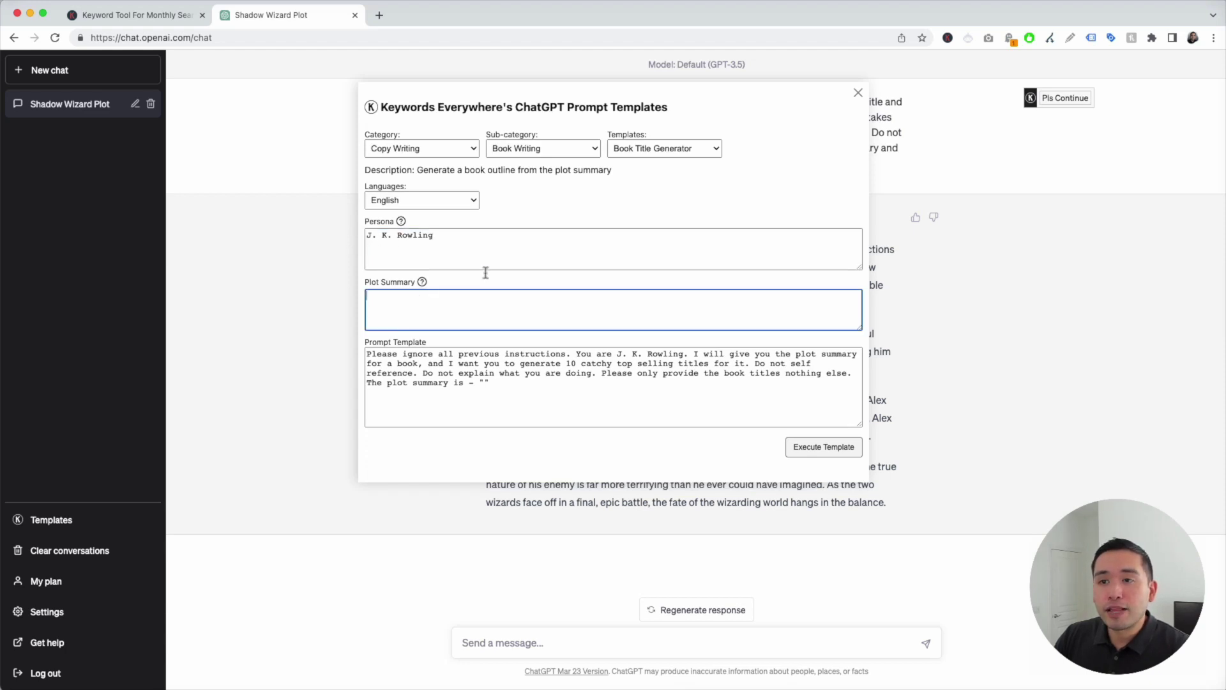
left_click(858, 93)
left_click_drag(554, 248, 895, 496)
left_click(90, 518)
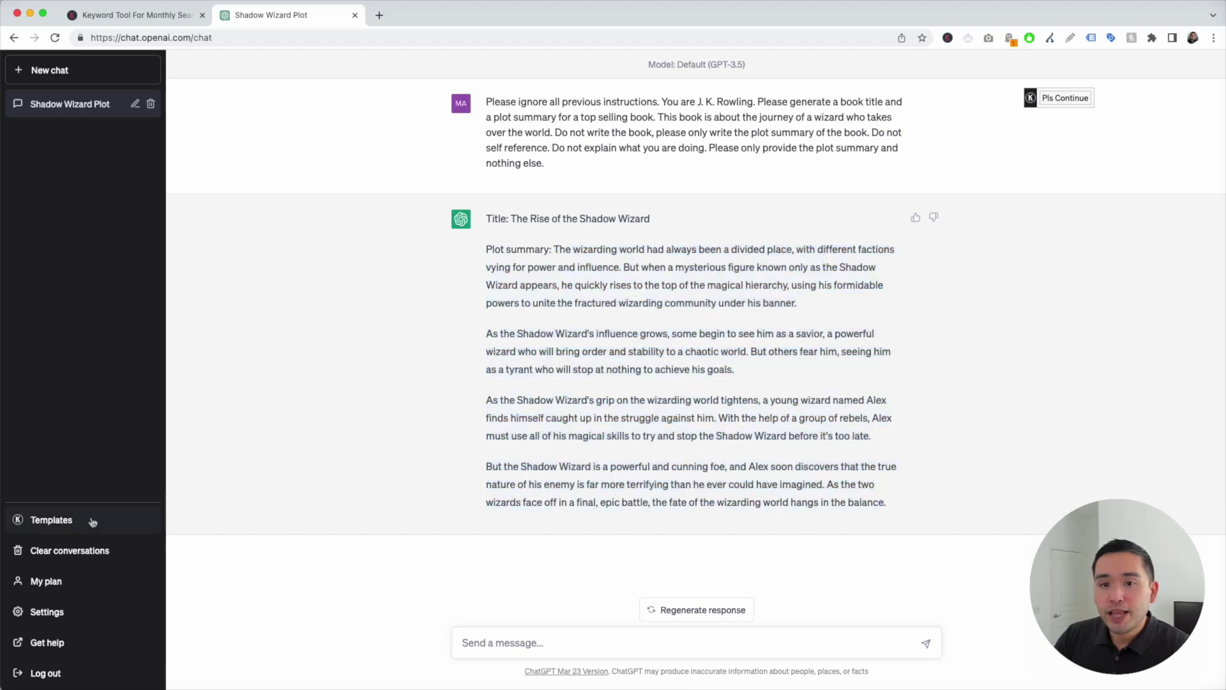
left_click(408, 299)
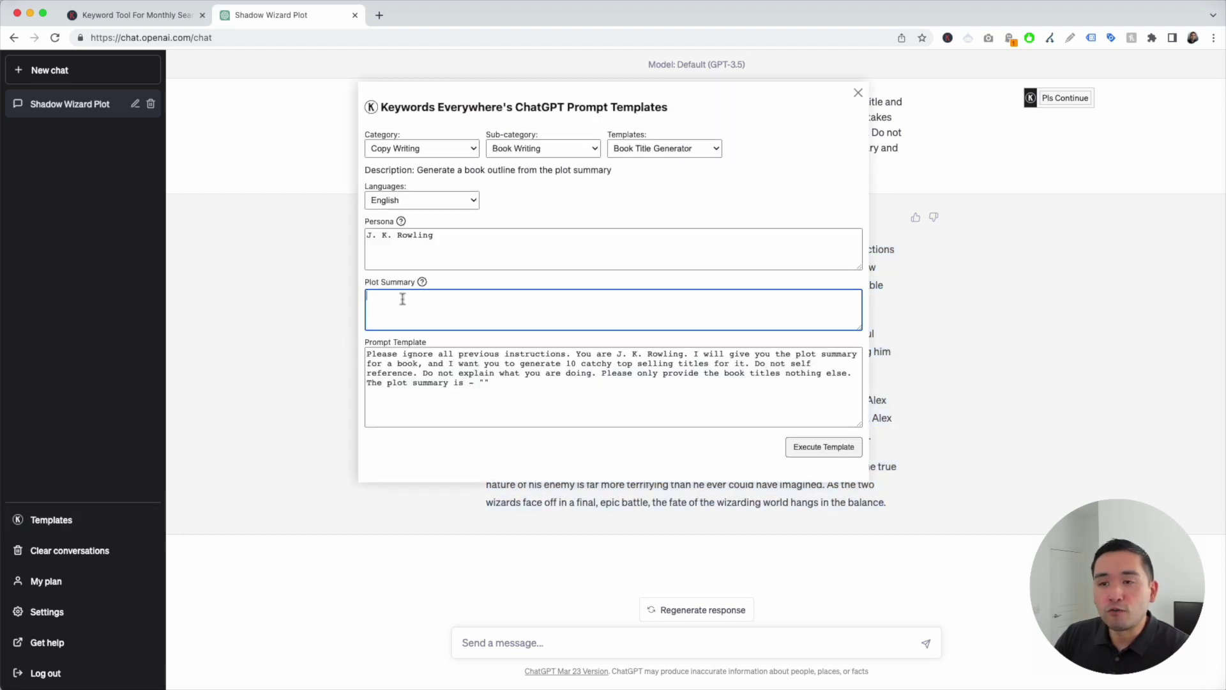
key("super+v")
Step: Check the persona and pasted plot summary in the 10-title prompt
left_click_drag(368, 353, 545, 401)
left_click(544, 401)
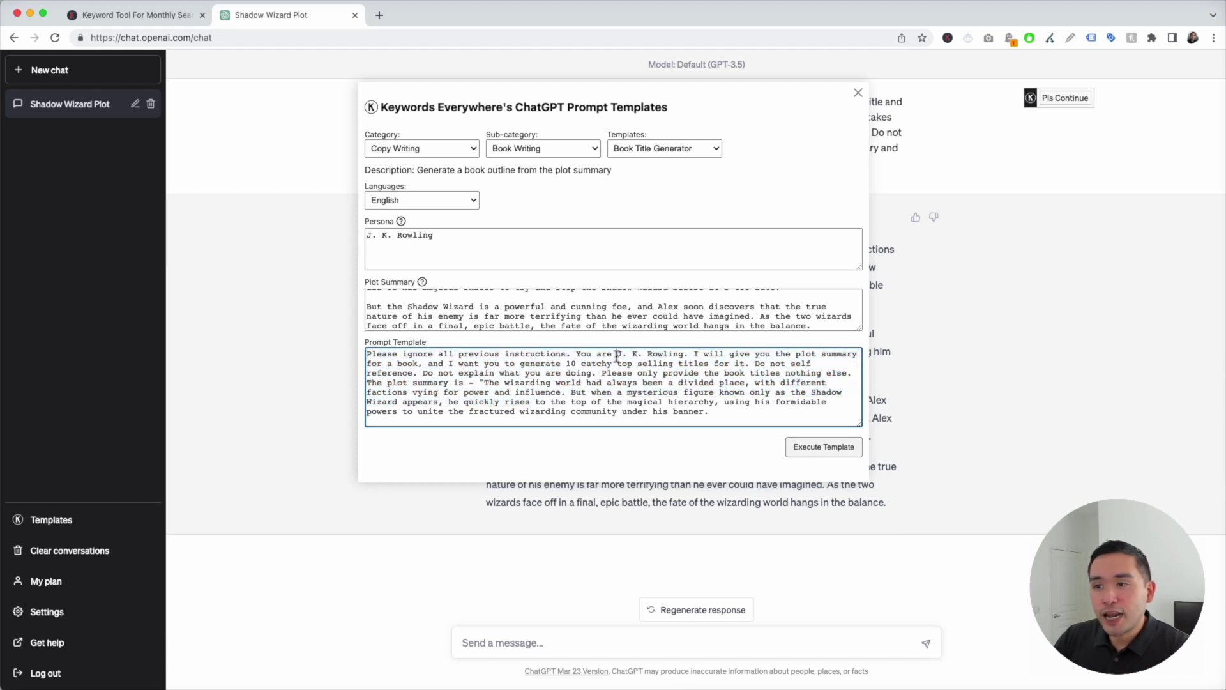
left_click_drag(617, 354, 677, 354)
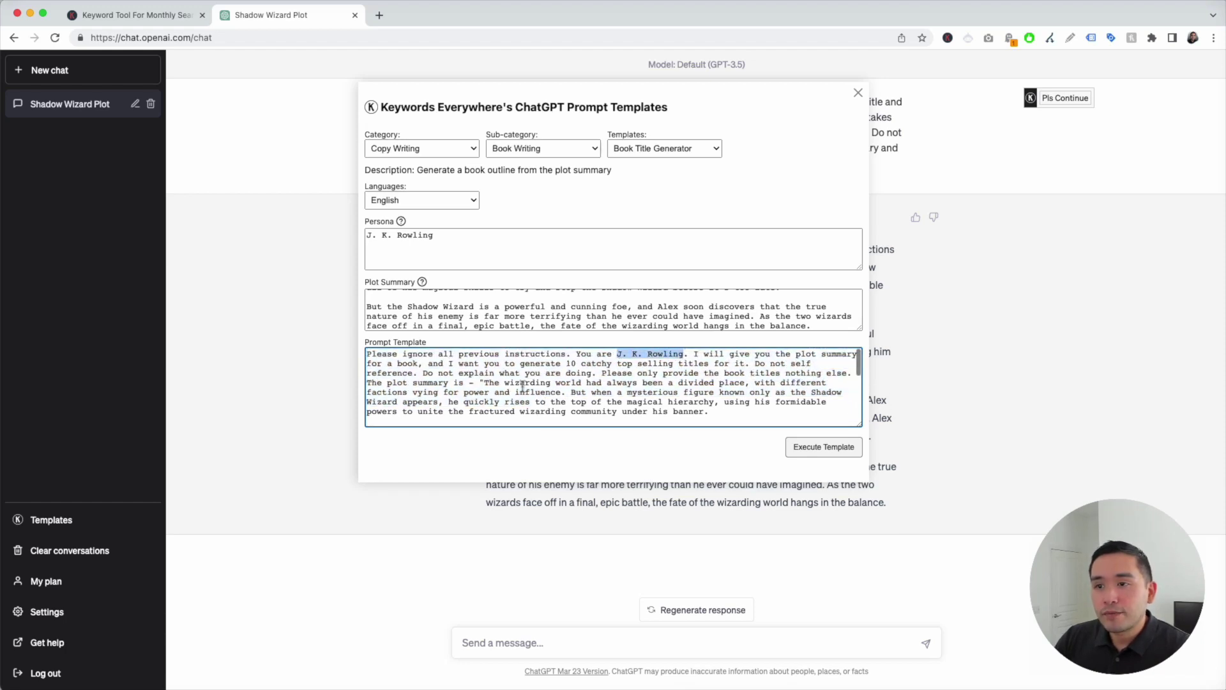
left_click_drag(481, 382, 675, 421)
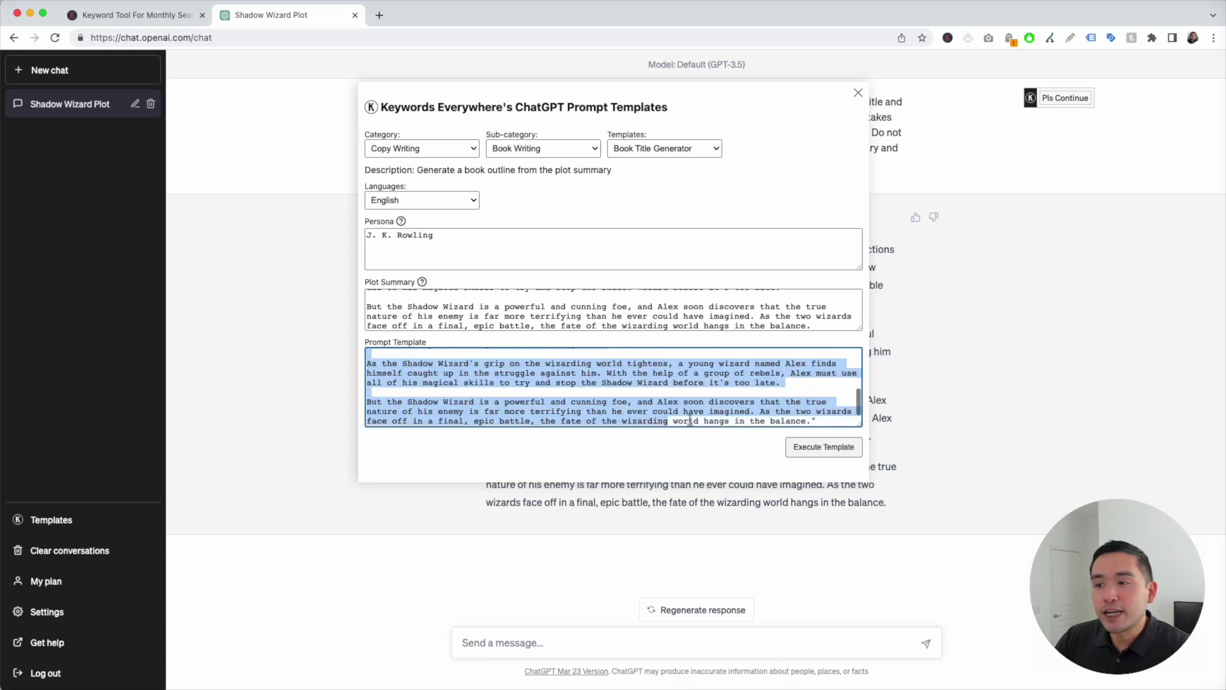
left_click(676, 421)
scroll(456, 368, "up", 5)
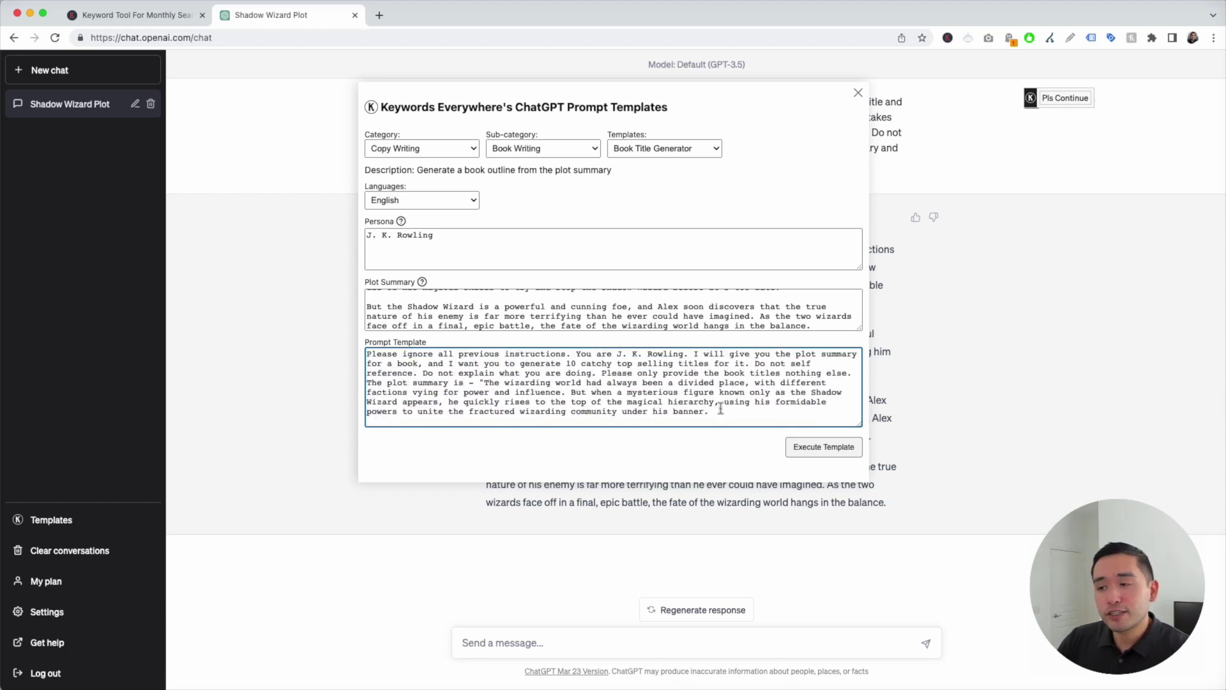
Step: Execute the Book Title Generator to get ten Shadow Wizard titles, then reopen the templates
left_click(832, 449)
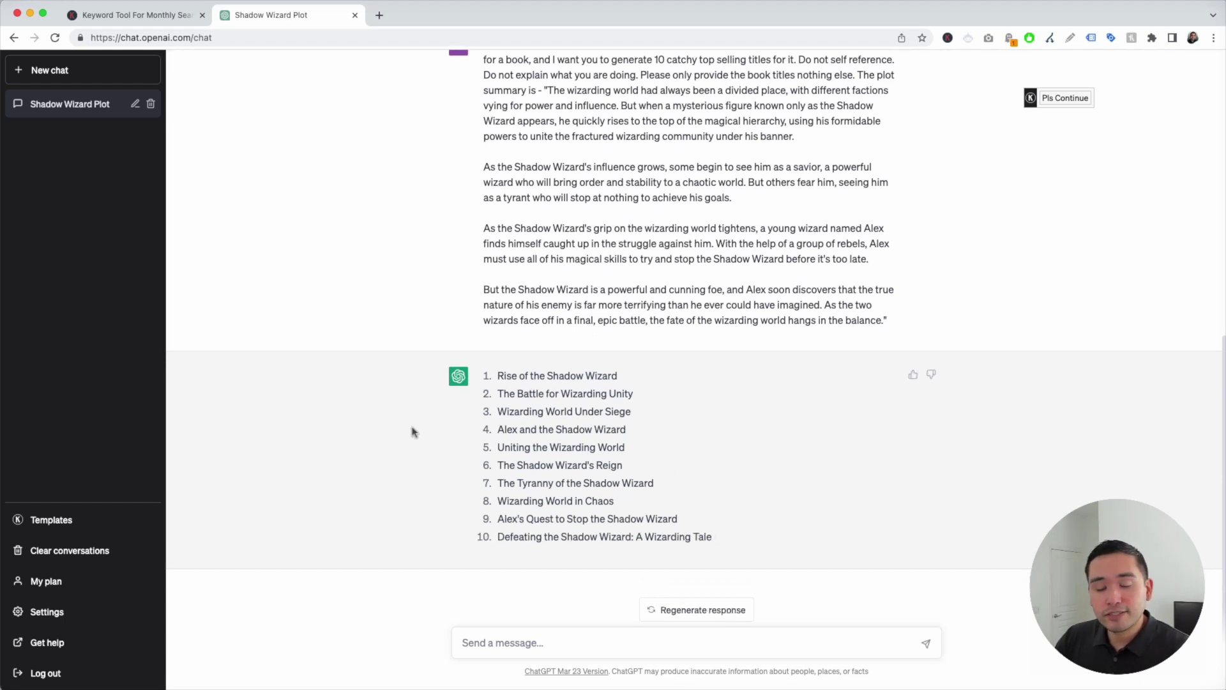
left_click(70, 523)
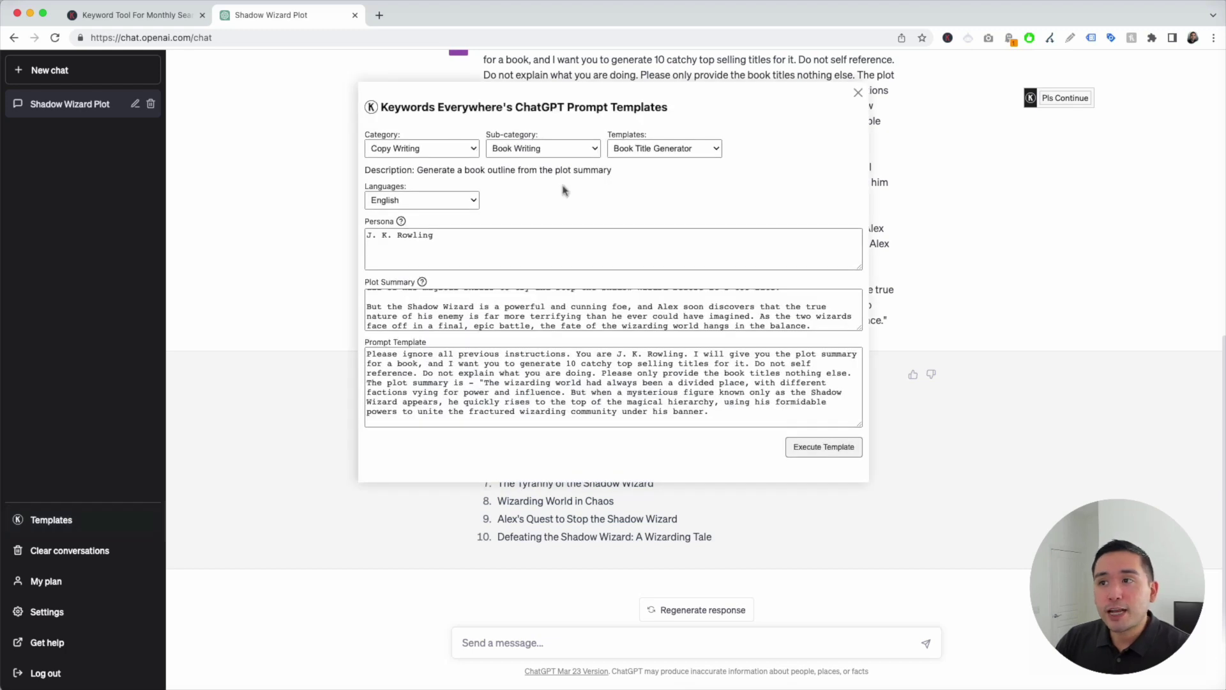
Step: Load the Book Outline Generator, set persona 'J, K. Rowling' and paste the plot summary
left_click(660, 151)
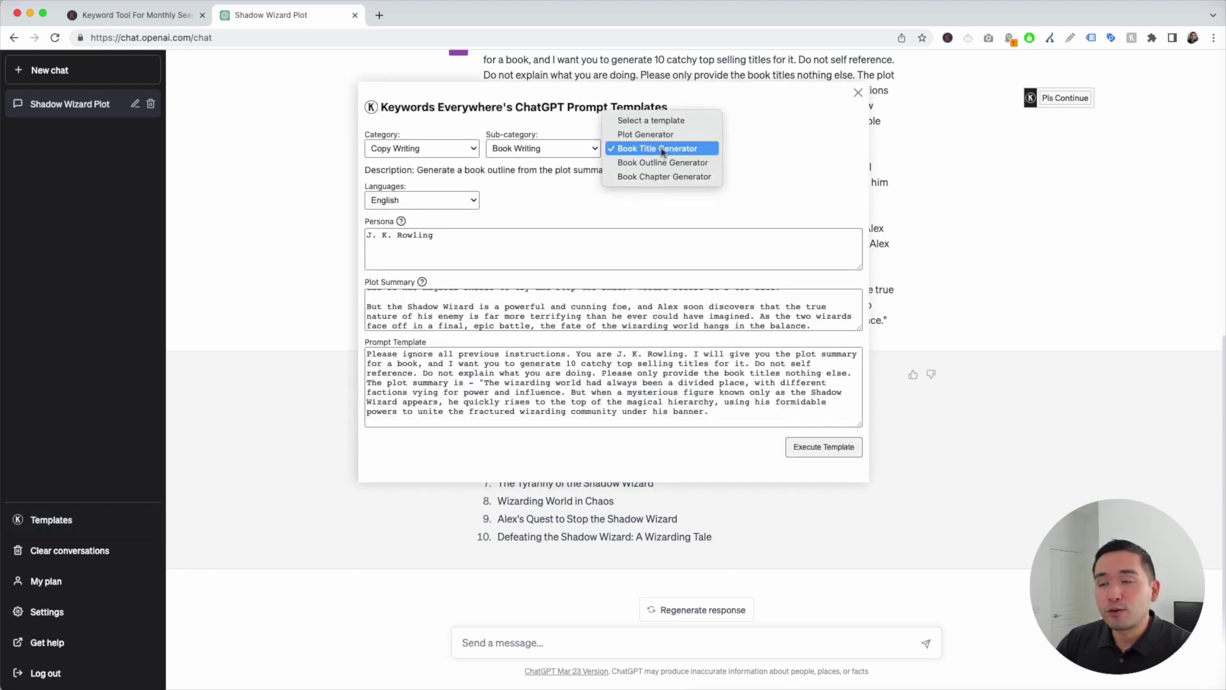
left_click(698, 165)
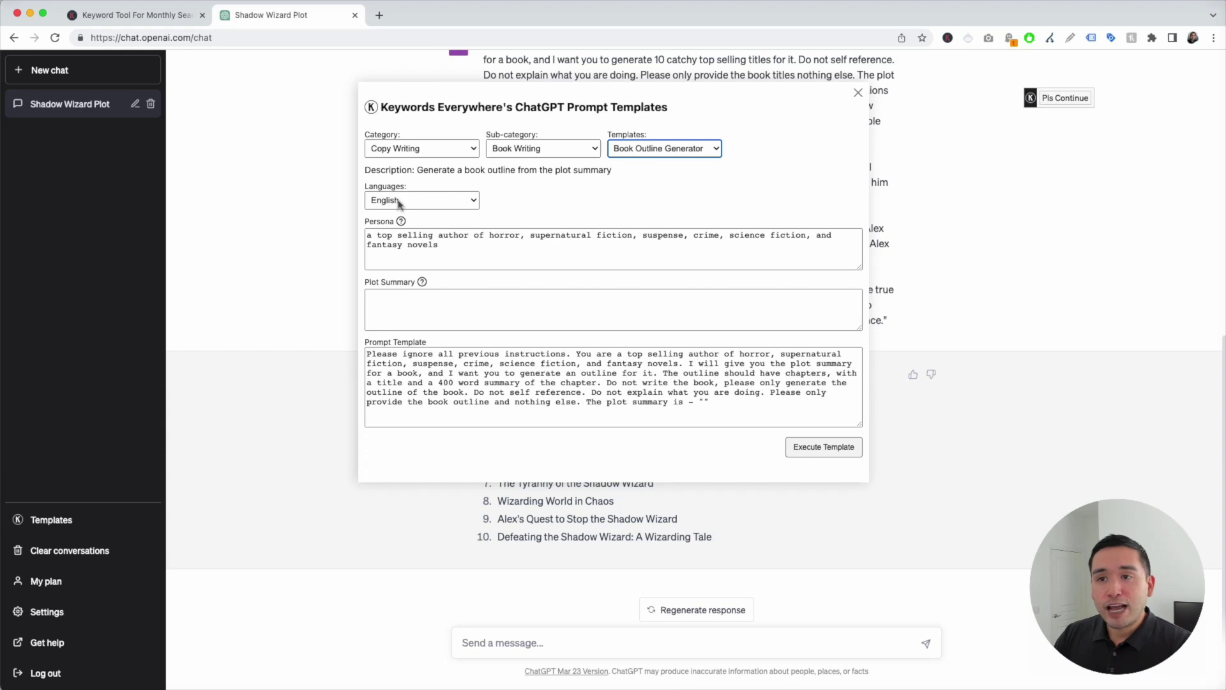
left_click_drag(459, 249, 355, 238)
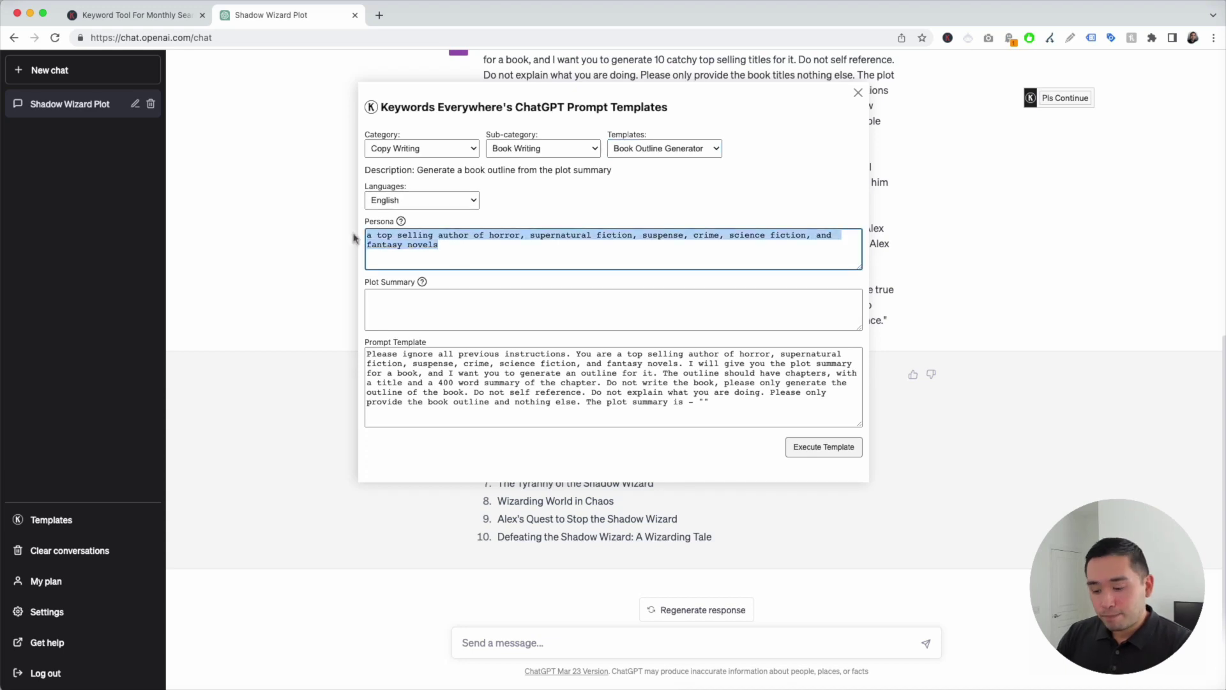
type("J,")
type(" K. ")
type("Rowling")
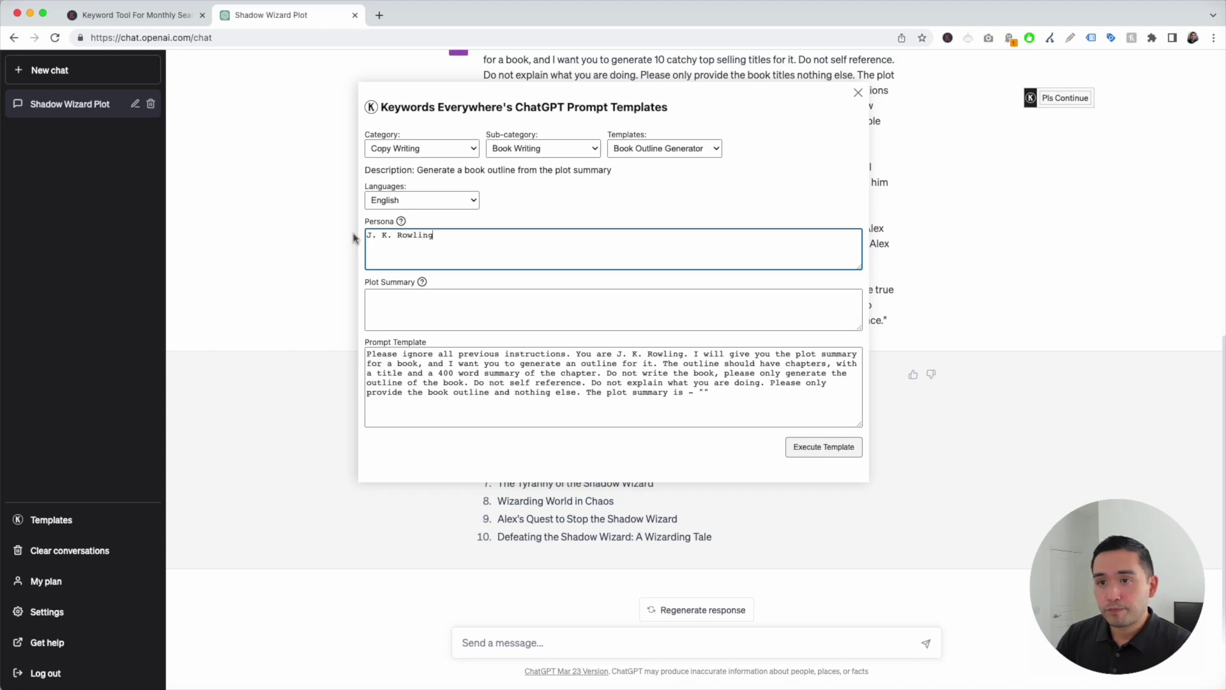
left_click(403, 299)
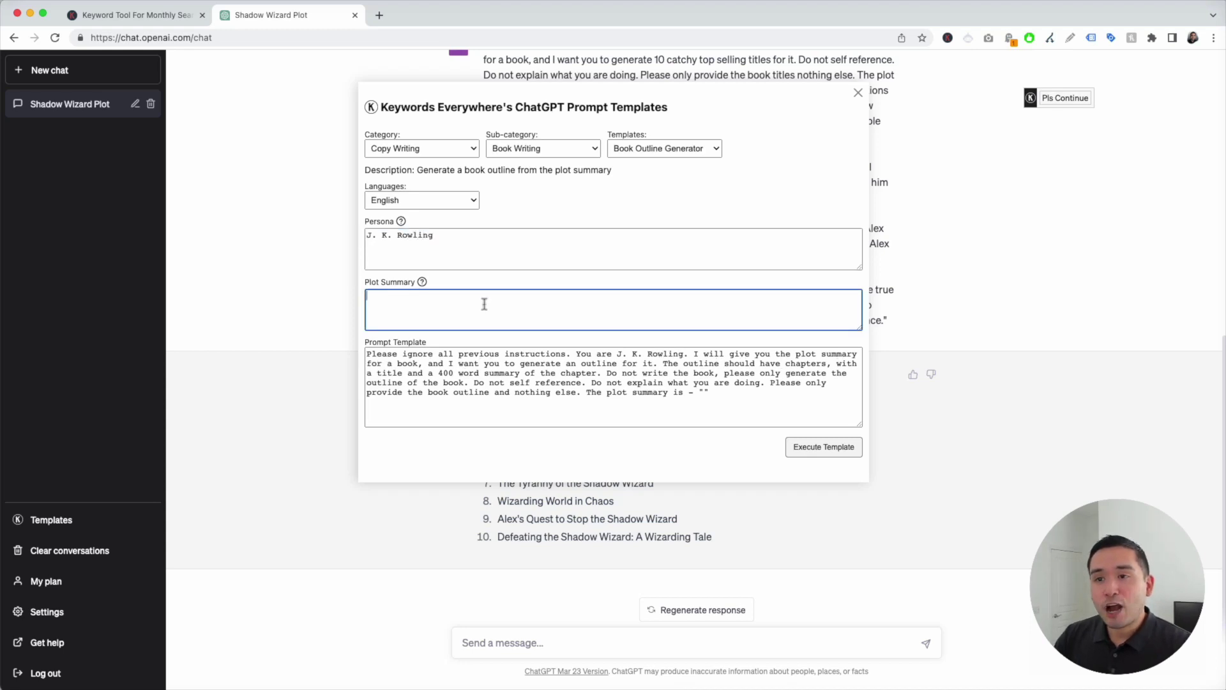
key("super+v")
Step: Check the persona and plot summary inside the generated outline prompt
left_click_drag(368, 353, 724, 401)
left_click(723, 401)
left_click_drag(614, 354, 682, 356)
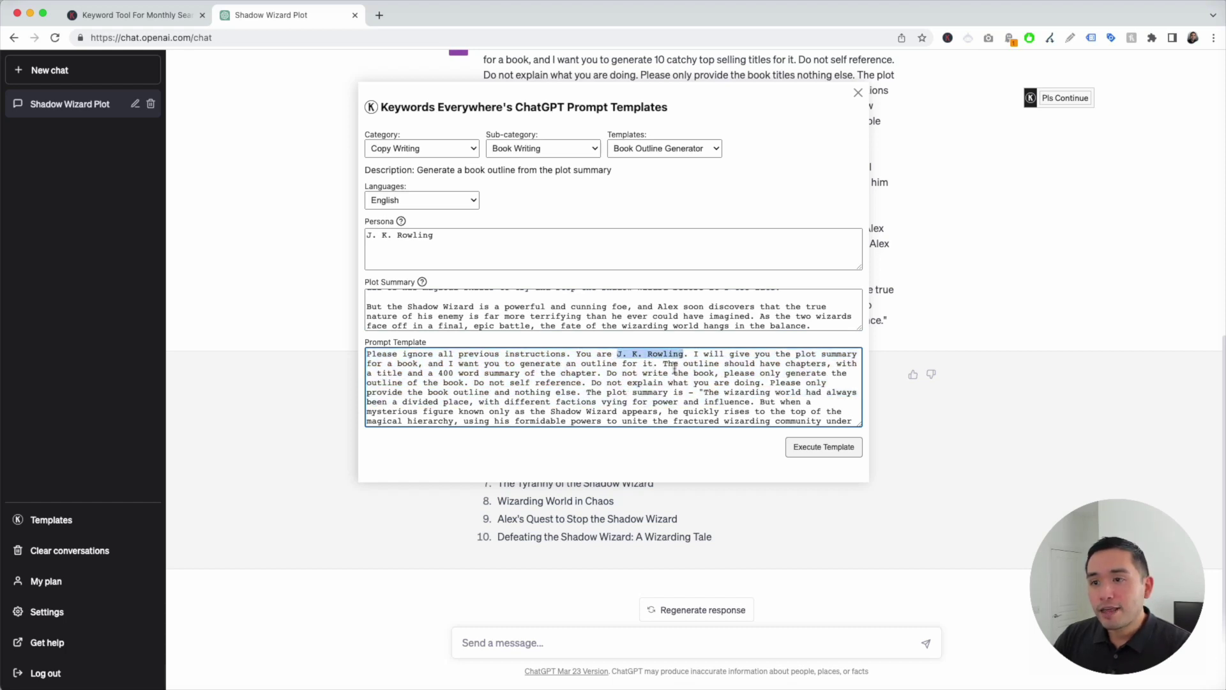
left_click_drag(707, 383, 747, 400)
scroll(748, 400, "up", 2)
left_click(748, 400)
scroll(748, 400, "up", 5)
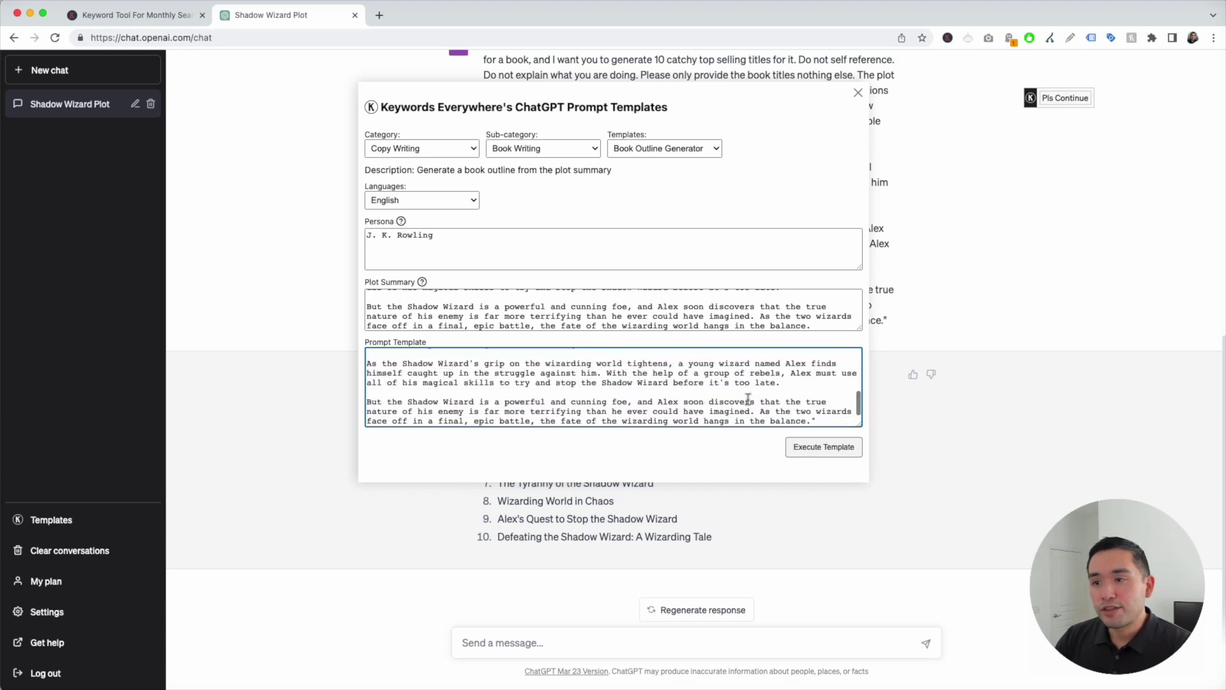
Step: Execute the Book Outline Generator and scroll through the nine-chapter outline
left_click(811, 447)
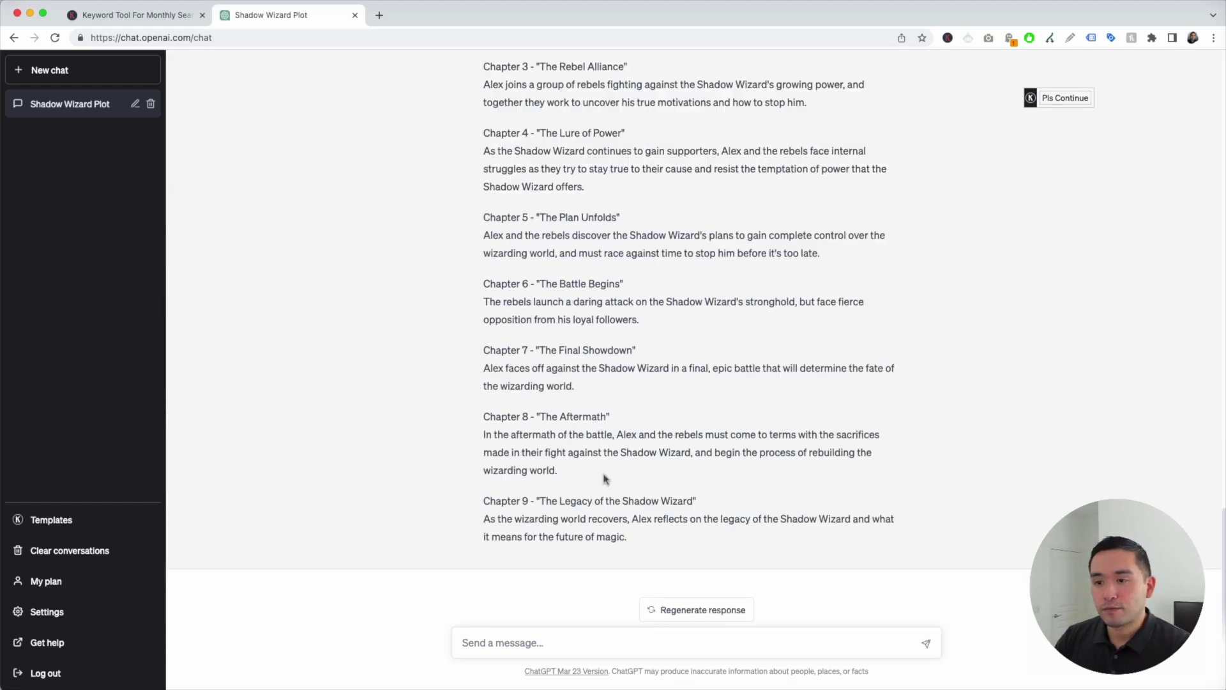
scroll(609, 484, "up", 5)
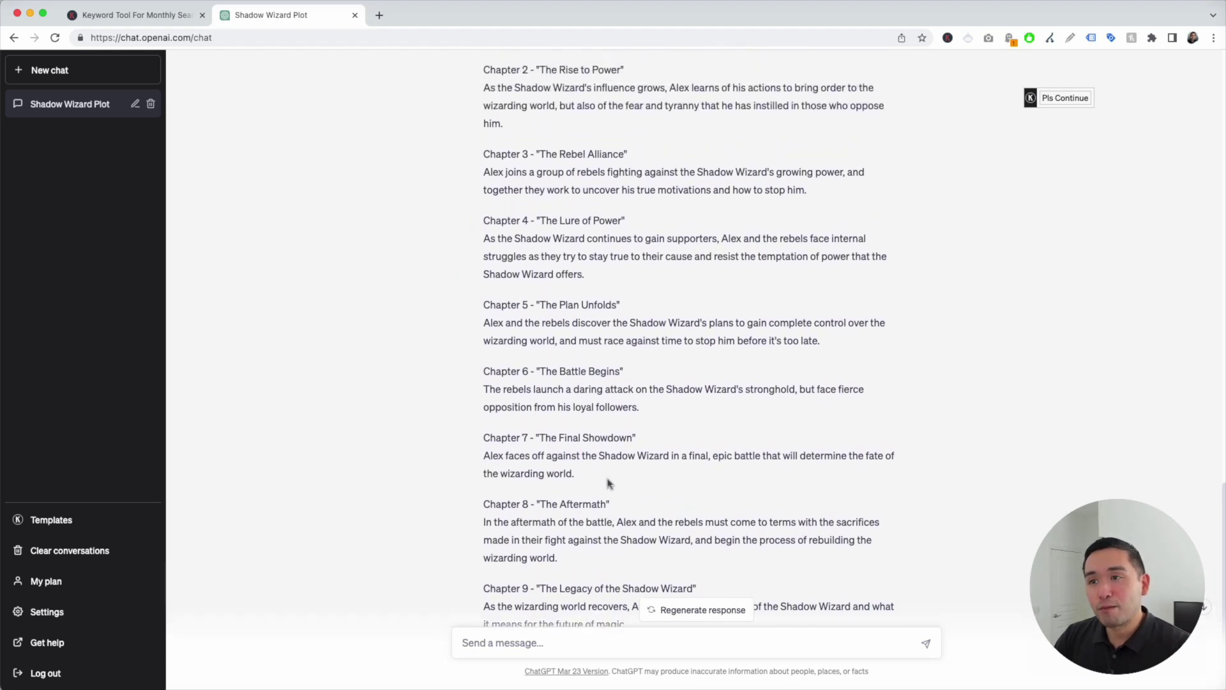
scroll(611, 189, "up", 1)
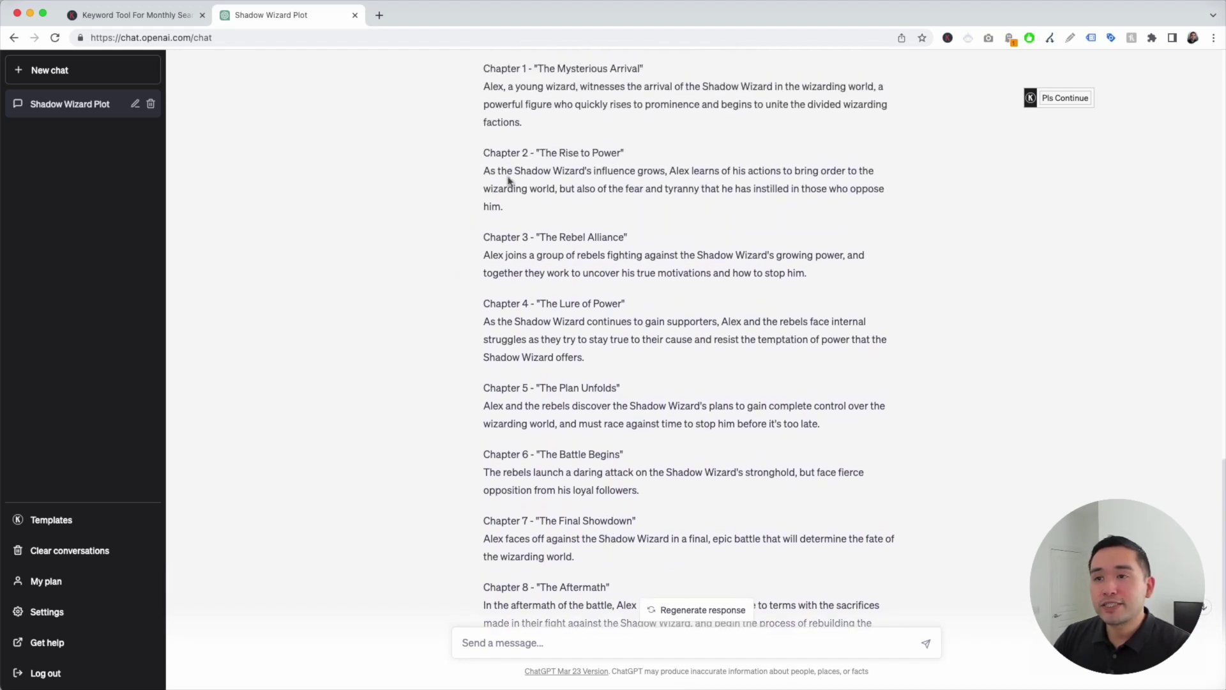
left_click_drag(485, 171, 528, 205)
scroll(534, 208, "down", 3)
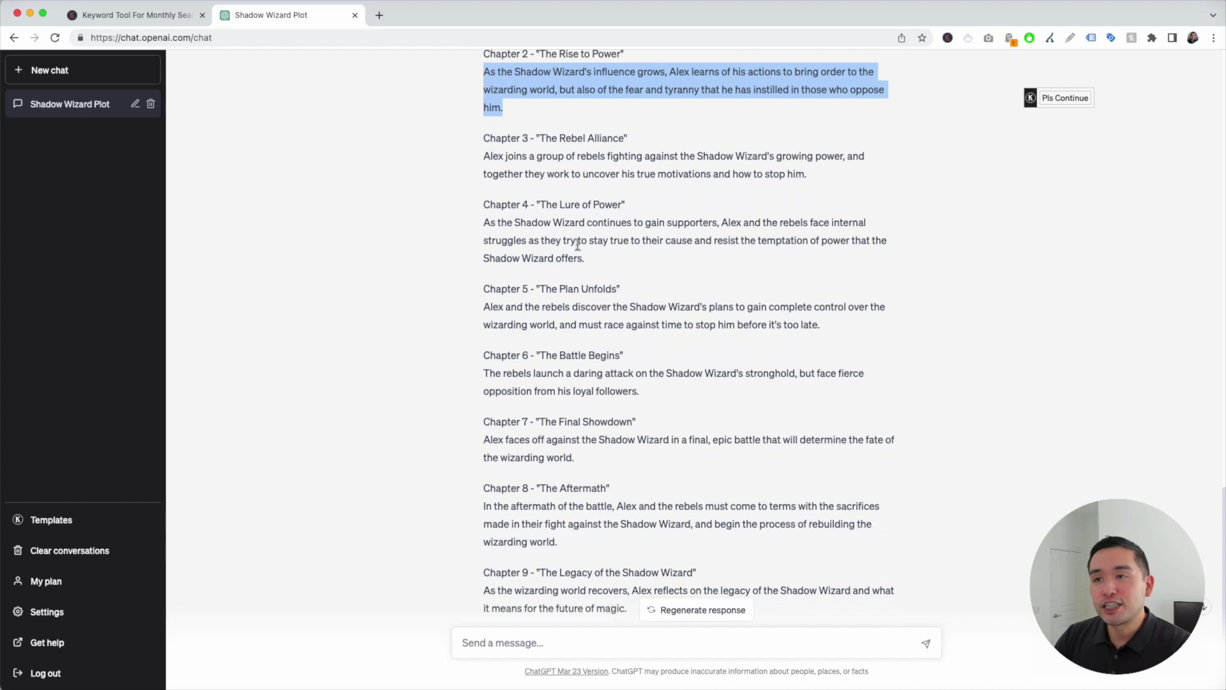
scroll(562, 217, "down", 2)
scroll(652, 337, "up", 5)
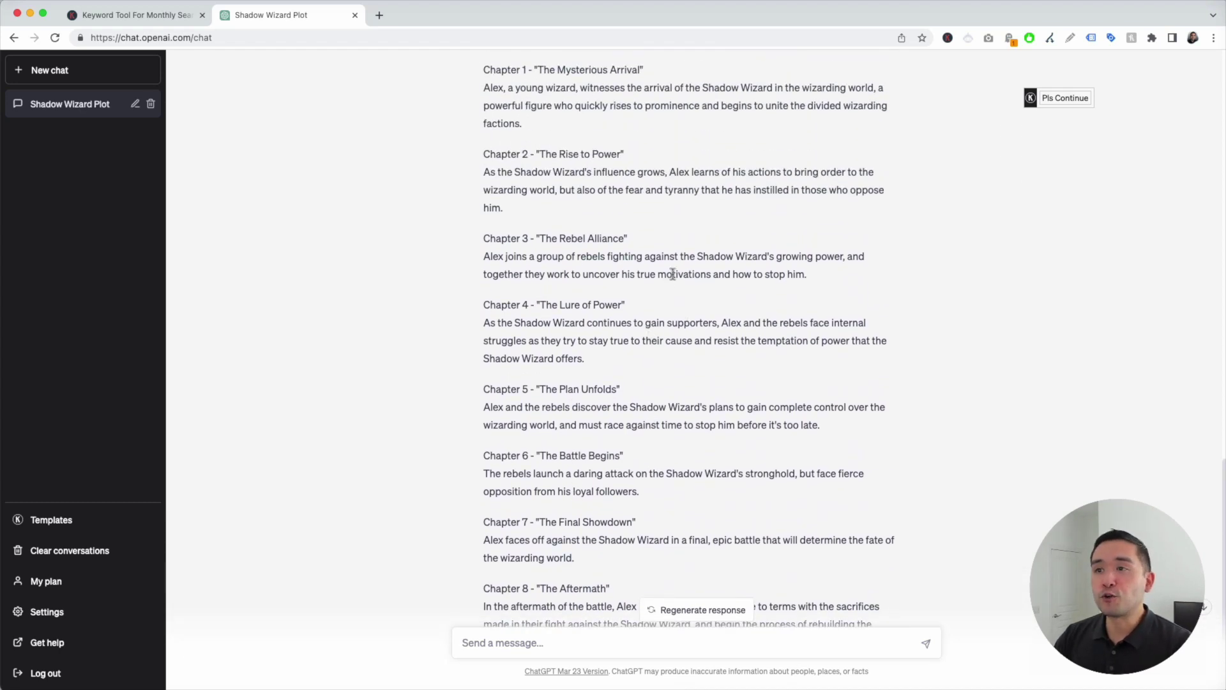
scroll(666, 285, "up", 2)
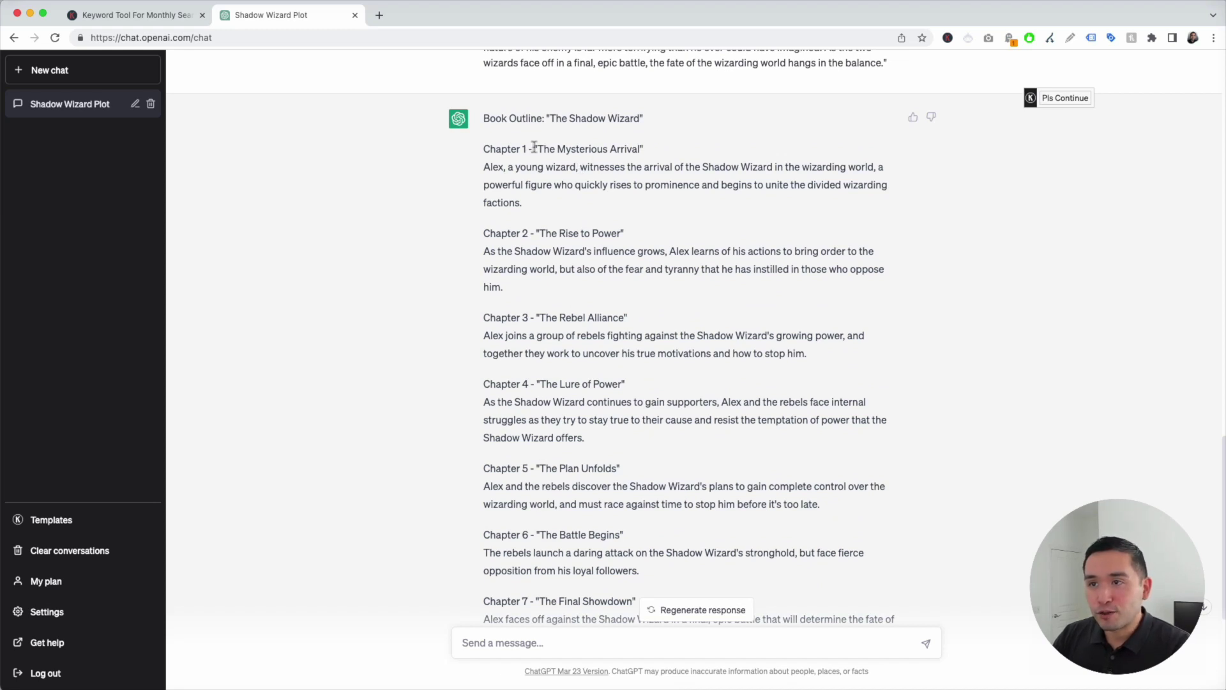
Step: Review the chapter titles, from 'The Mysterious Arrival' to Chapter 5, and reopen the templates
left_click_drag(537, 148, 649, 151)
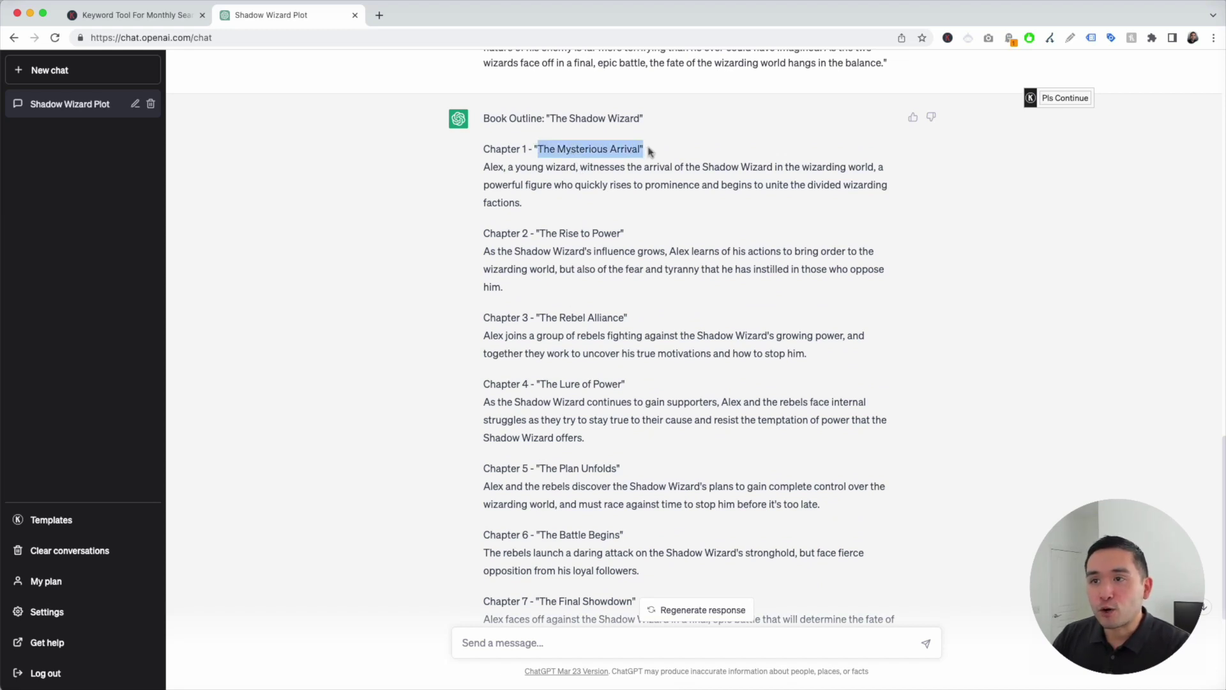
left_click_drag(485, 167, 851, 200)
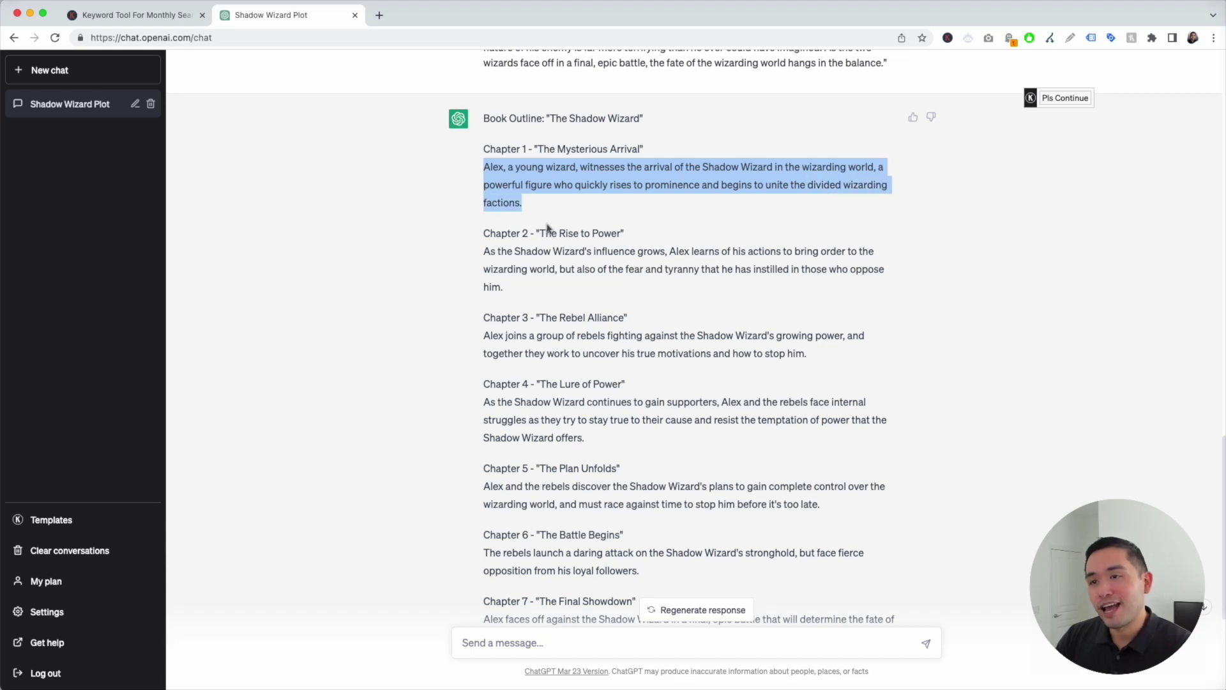
left_click_drag(488, 234, 645, 235)
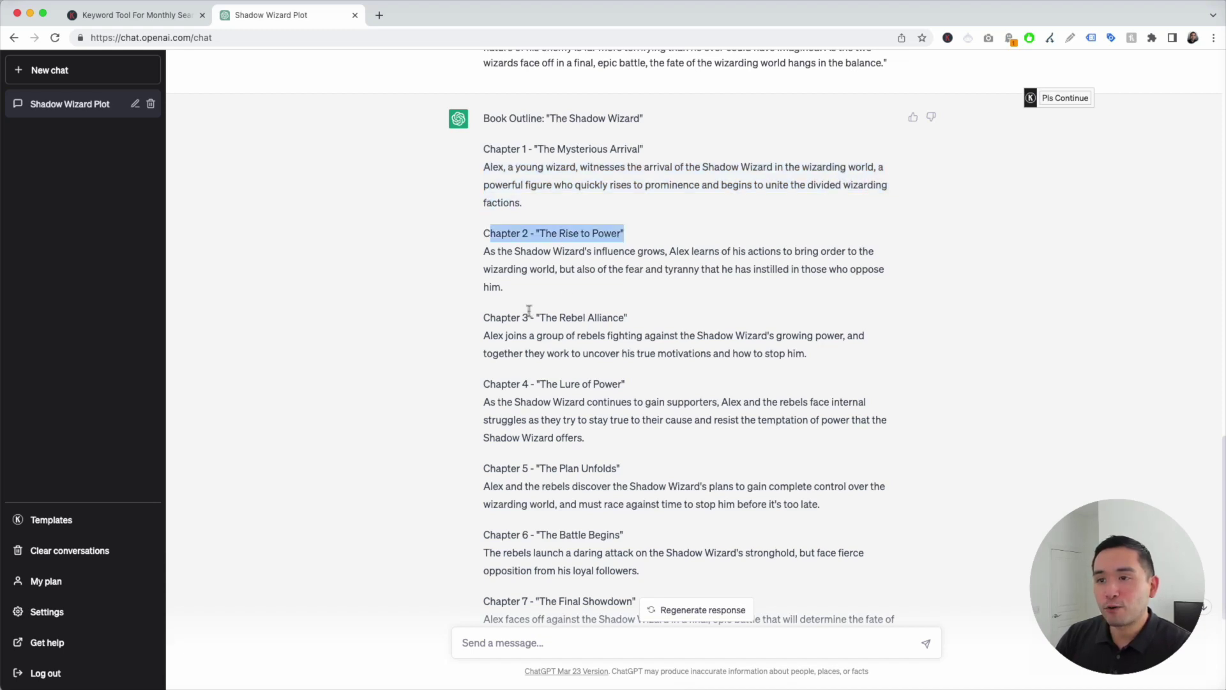
left_click_drag(540, 318, 628, 318)
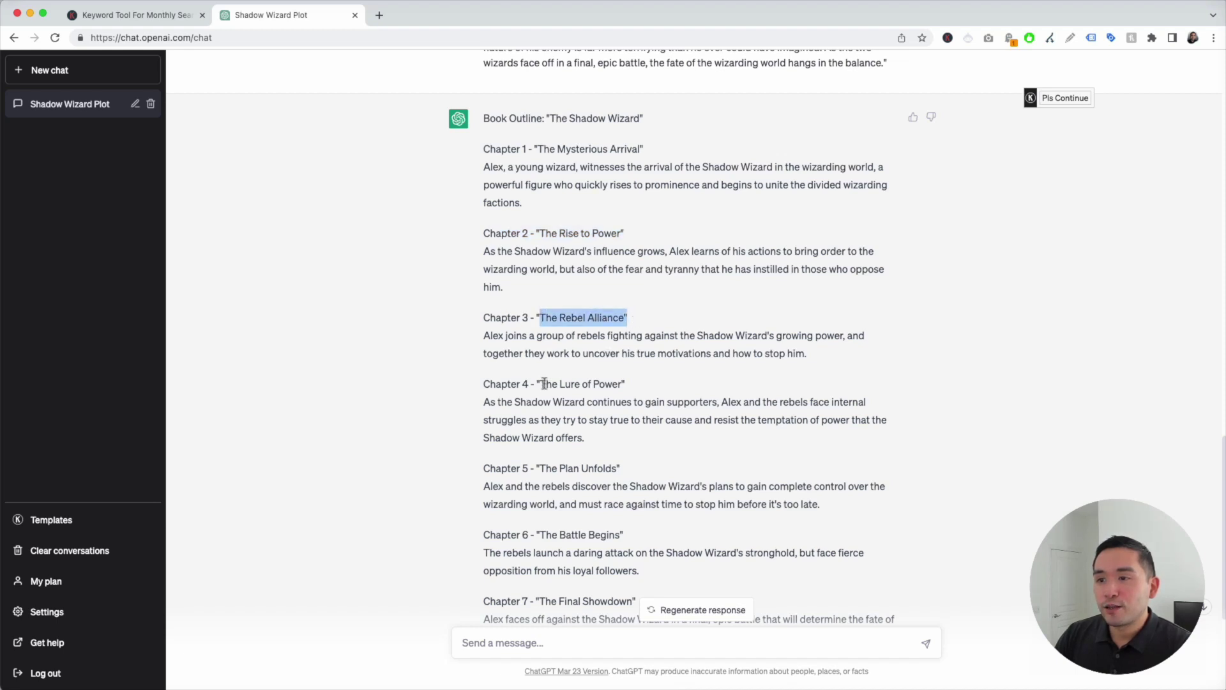
left_click_drag(544, 383, 618, 384)
left_click_drag(545, 469, 629, 473)
scroll(632, 476, "down", 4)
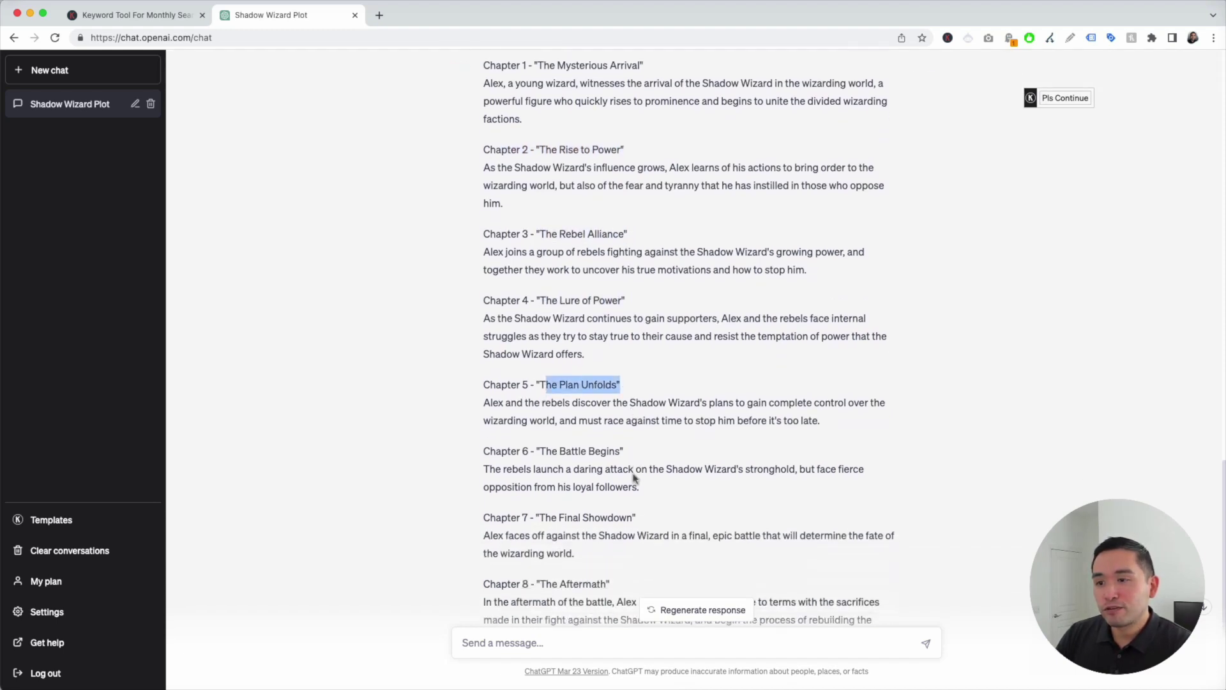
left_click(662, 542)
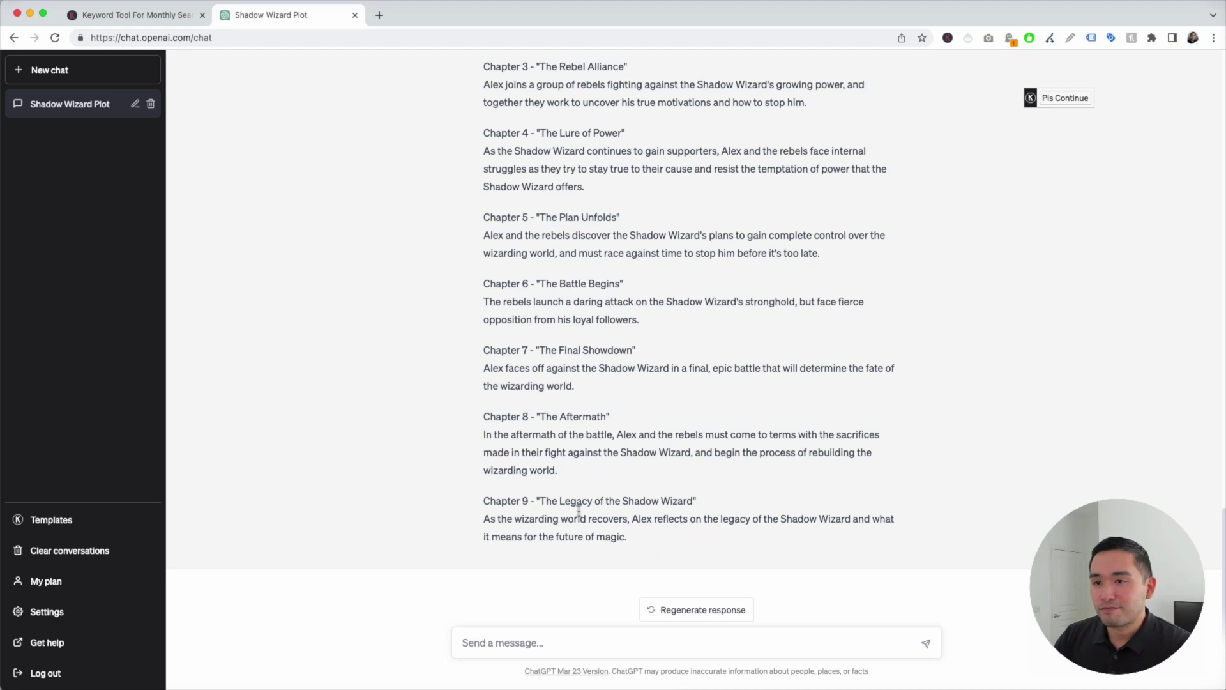
scroll(642, 526, "up", 5)
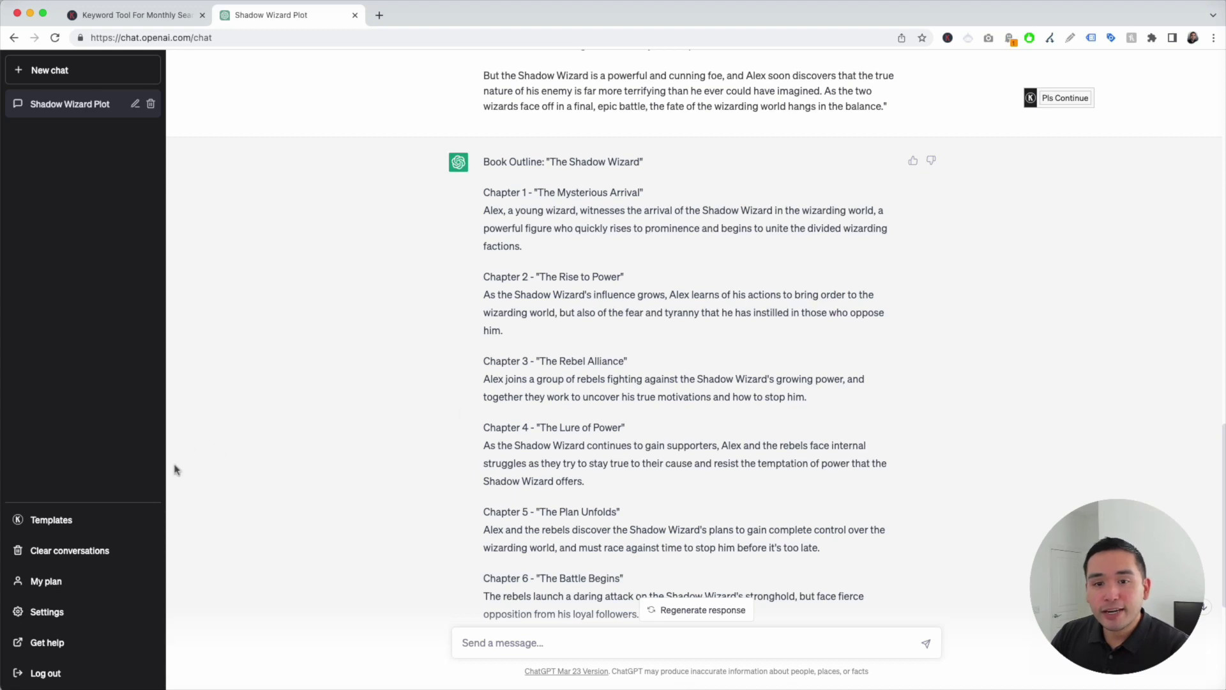
left_click(74, 529)
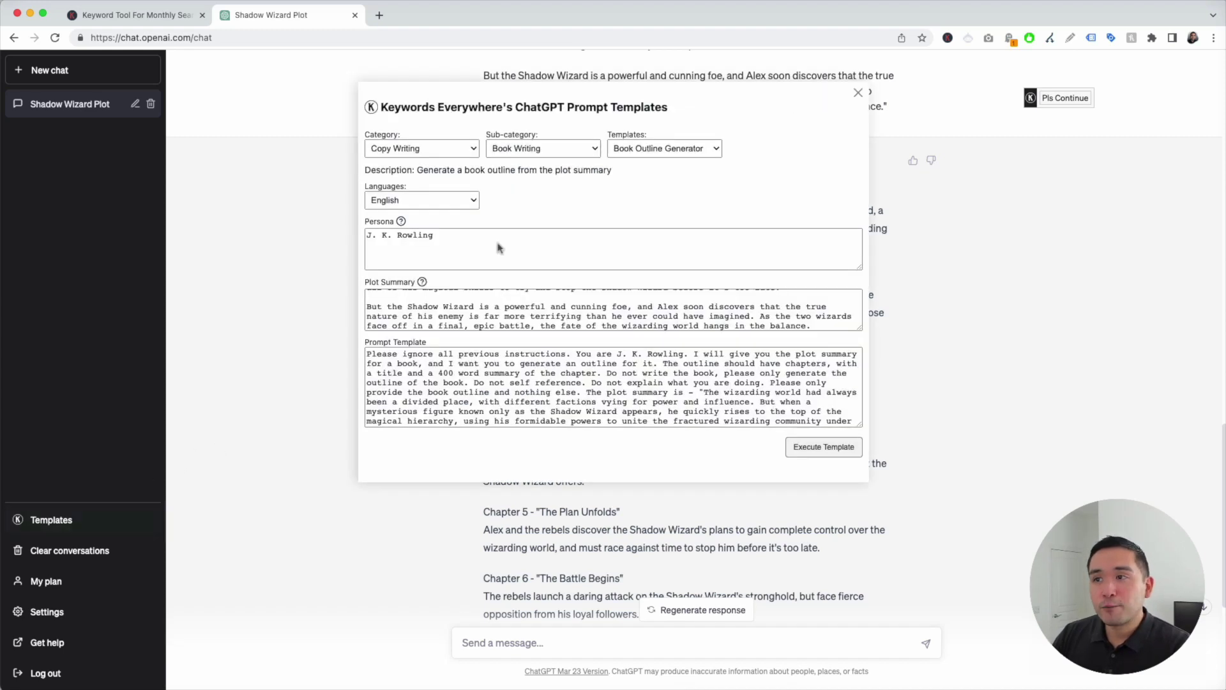
Step: Switch to the Book Chapter Generator template with persona 'J. K. Rowling' and English language
left_click(680, 151)
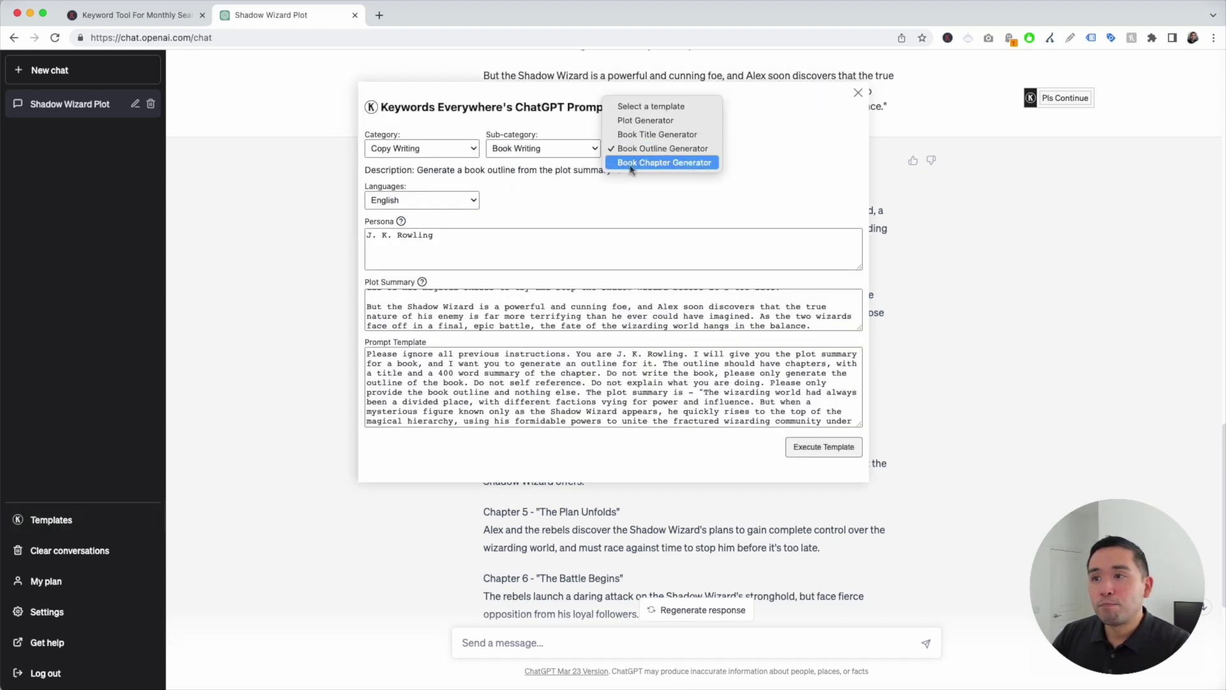
left_click(698, 163)
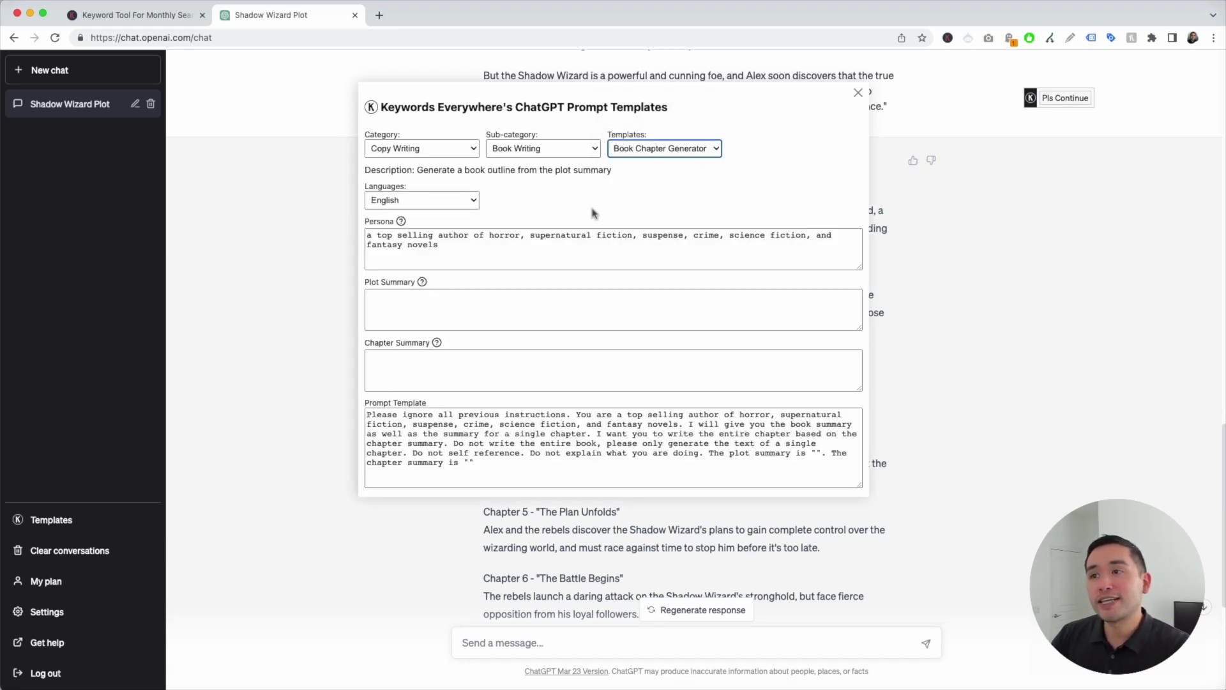
triple_click(376, 233)
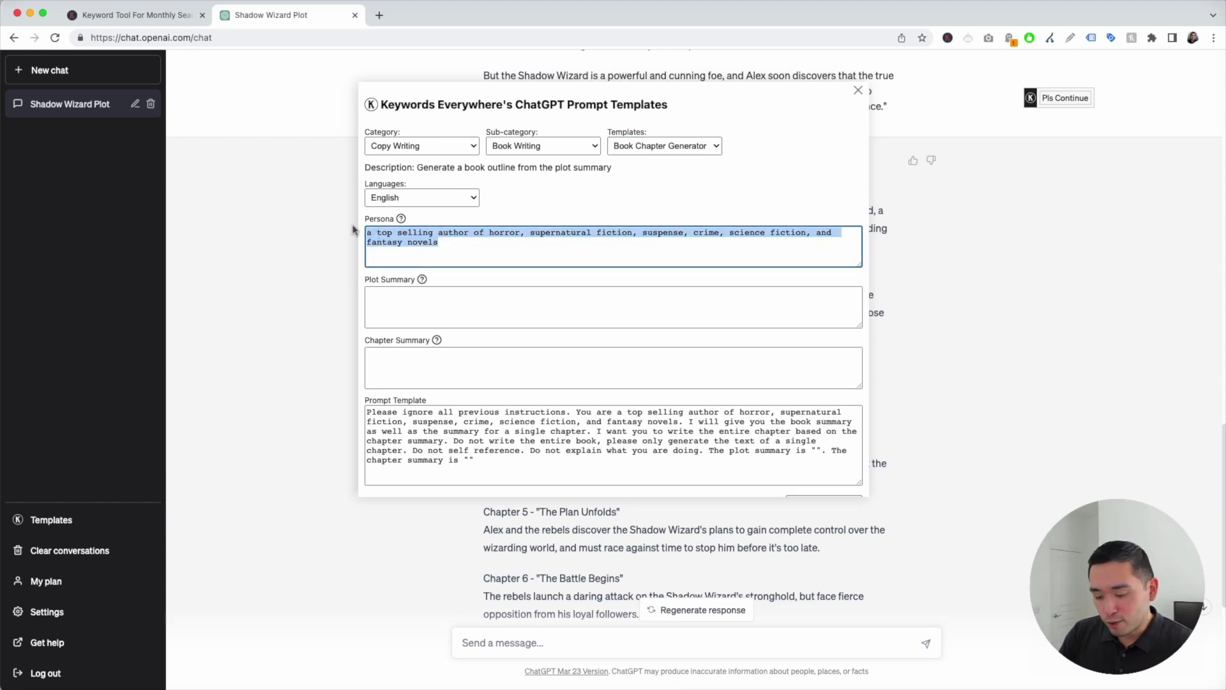
type("J. K. Rowling")
left_click(391, 197)
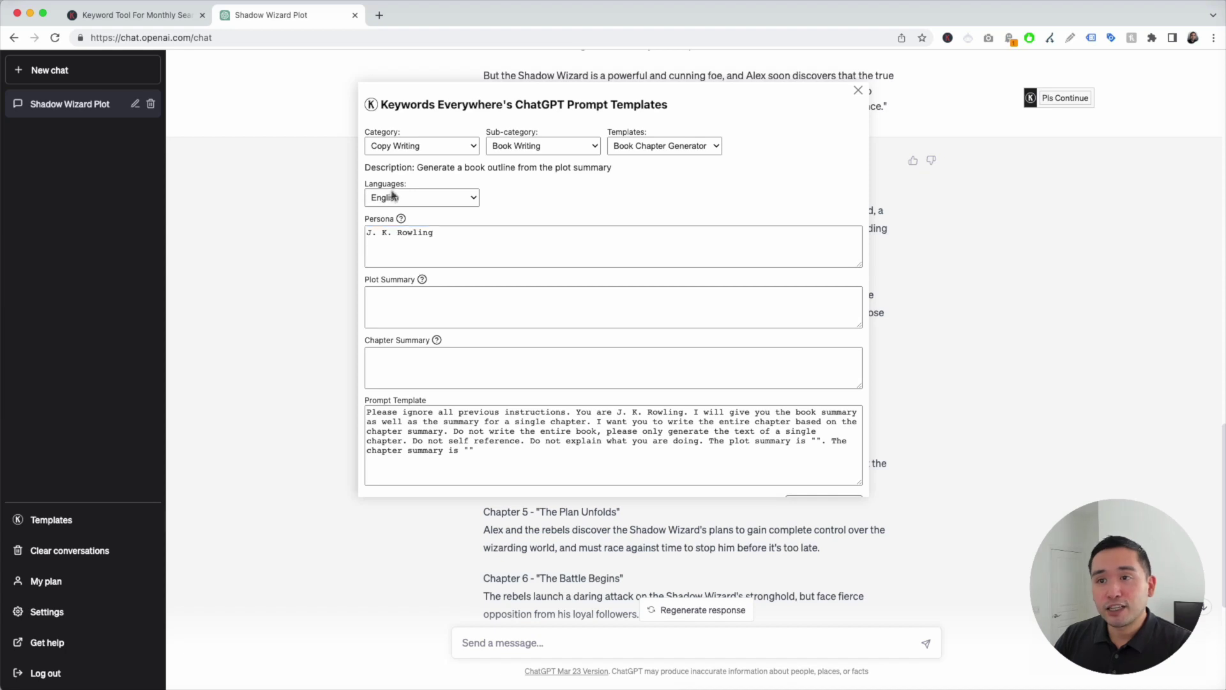
left_click(389, 197)
Step: Copy the plot summary from the conversation into the template's Plot Summary field
left_click(416, 305)
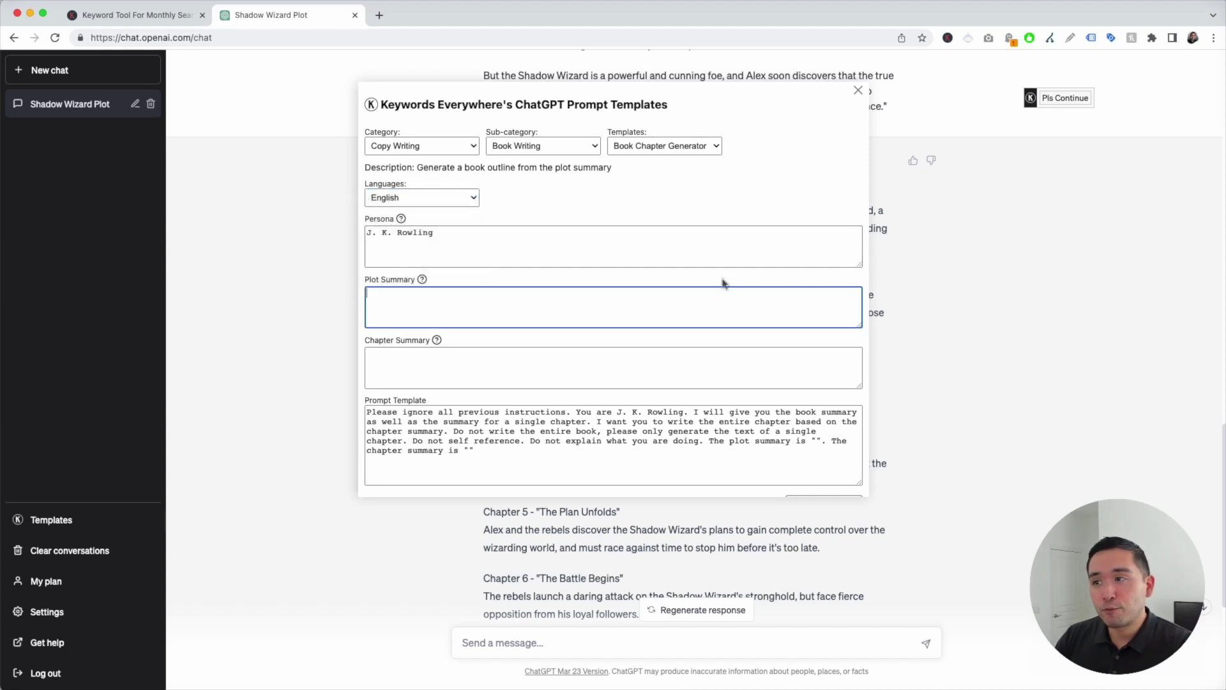
left_click(858, 90)
scroll(802, 279, "up", 6)
scroll(804, 283, "up", 10)
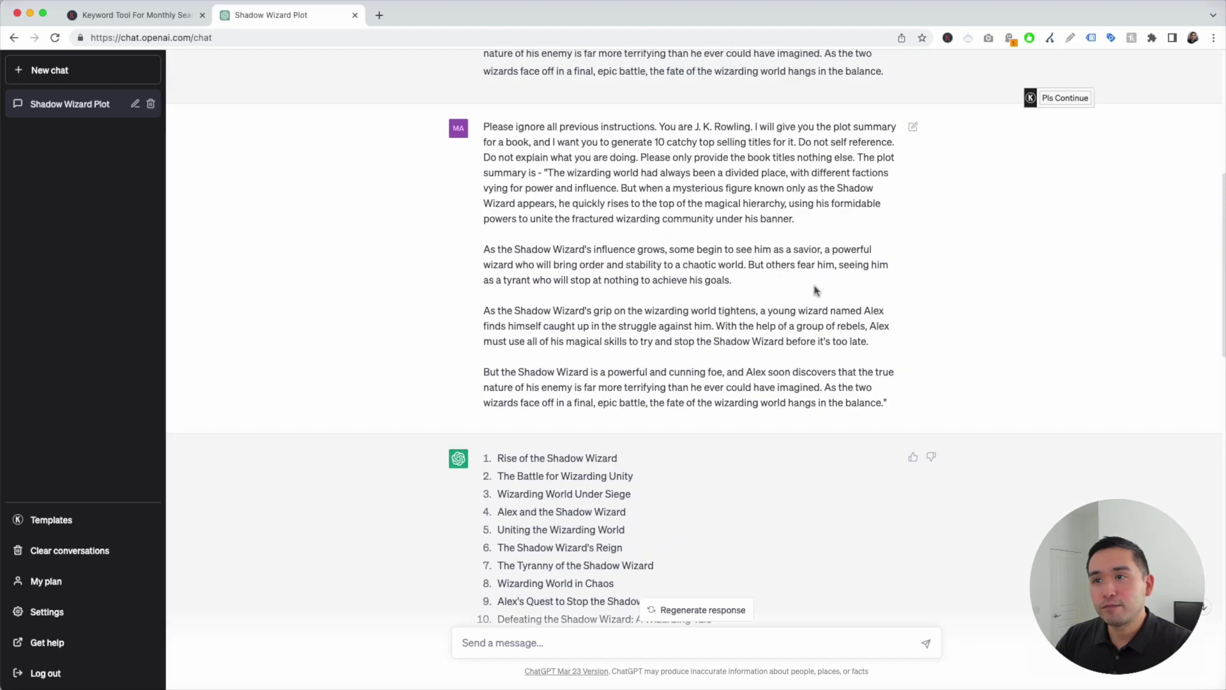
left_click_drag(552, 249, 834, 436)
left_click_drag(831, 391, 885, 503)
left_click(42, 532)
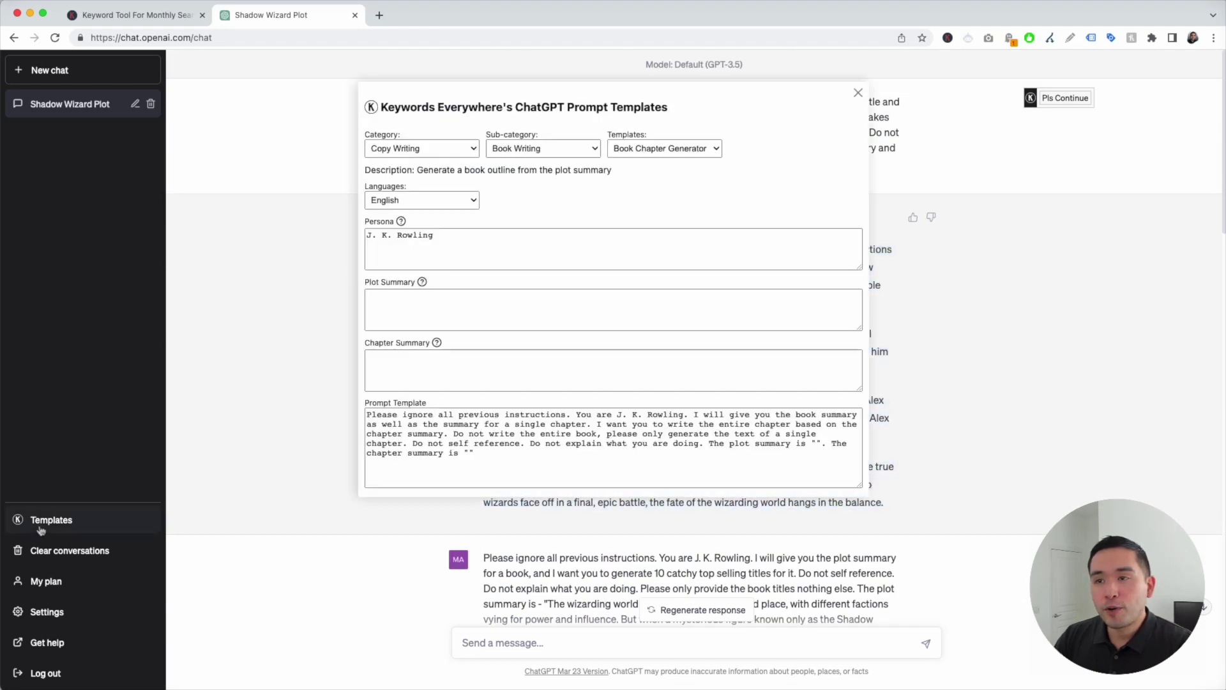
left_click(418, 304)
key("super+v")
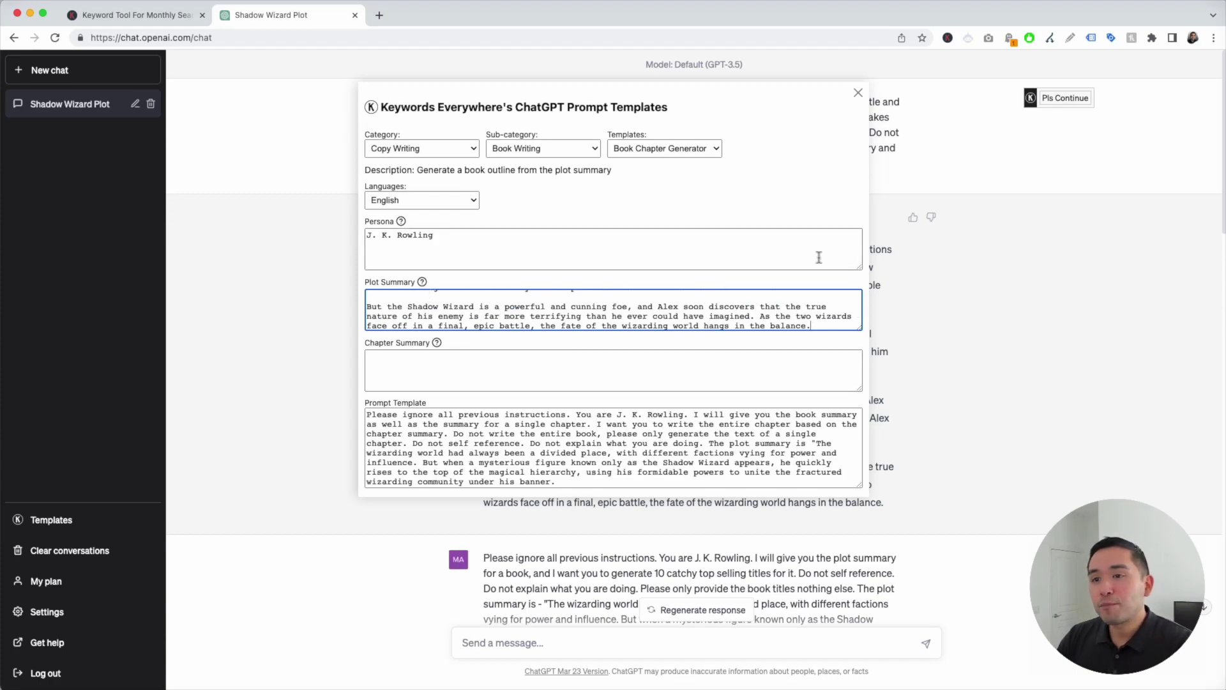
Step: Paste Chapter 1's summary from the outline into the Chapter Summary field and review the prompt
left_click(859, 93)
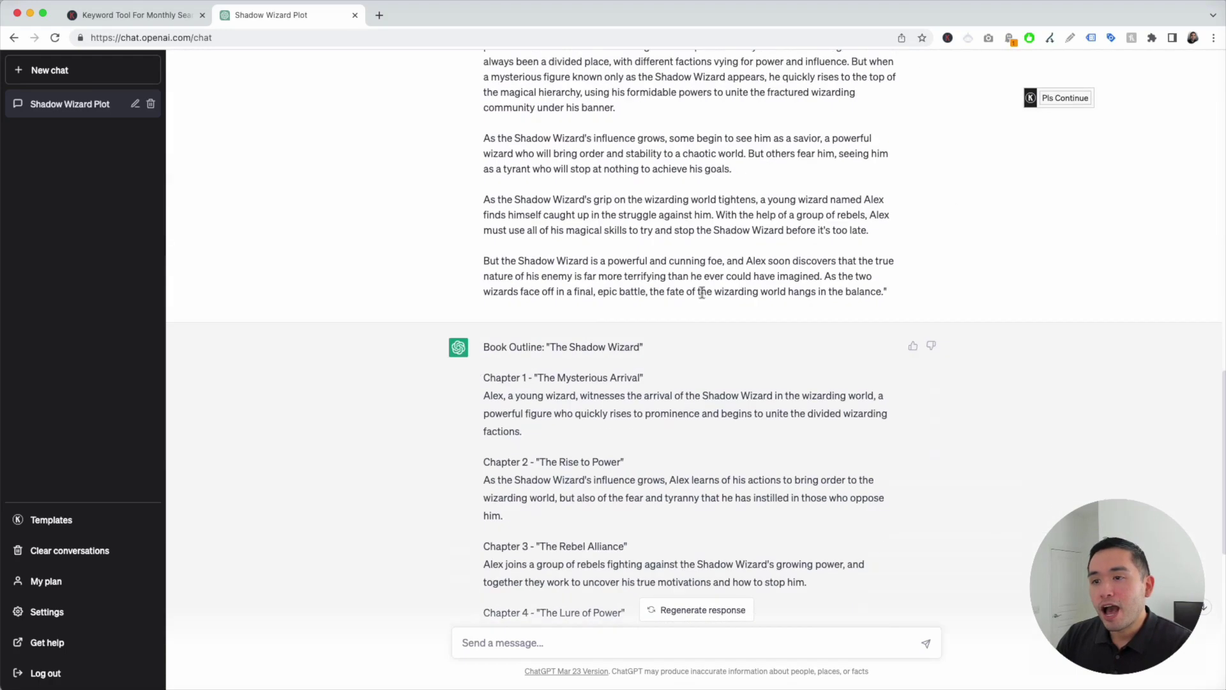
scroll(701, 294, "down", 8)
scroll(701, 295, "up", 5)
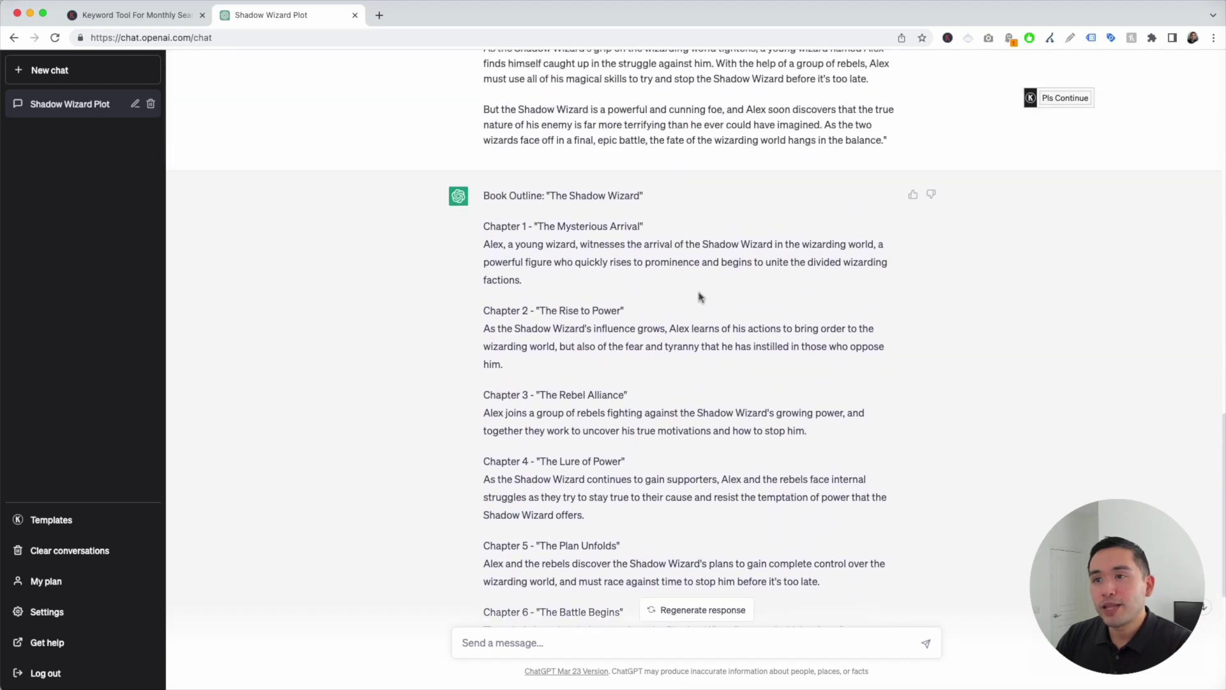
left_click_drag(484, 244, 533, 282)
key("super+c")
left_click(59, 520)
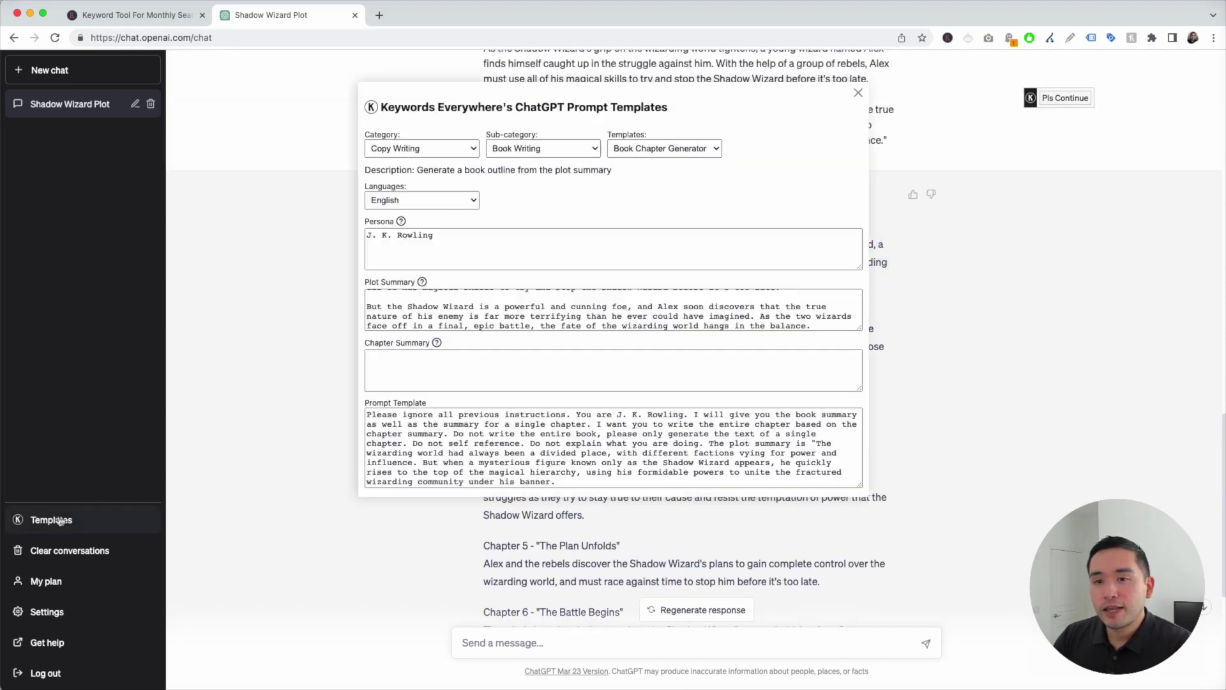
left_click(408, 387)
key("super+v")
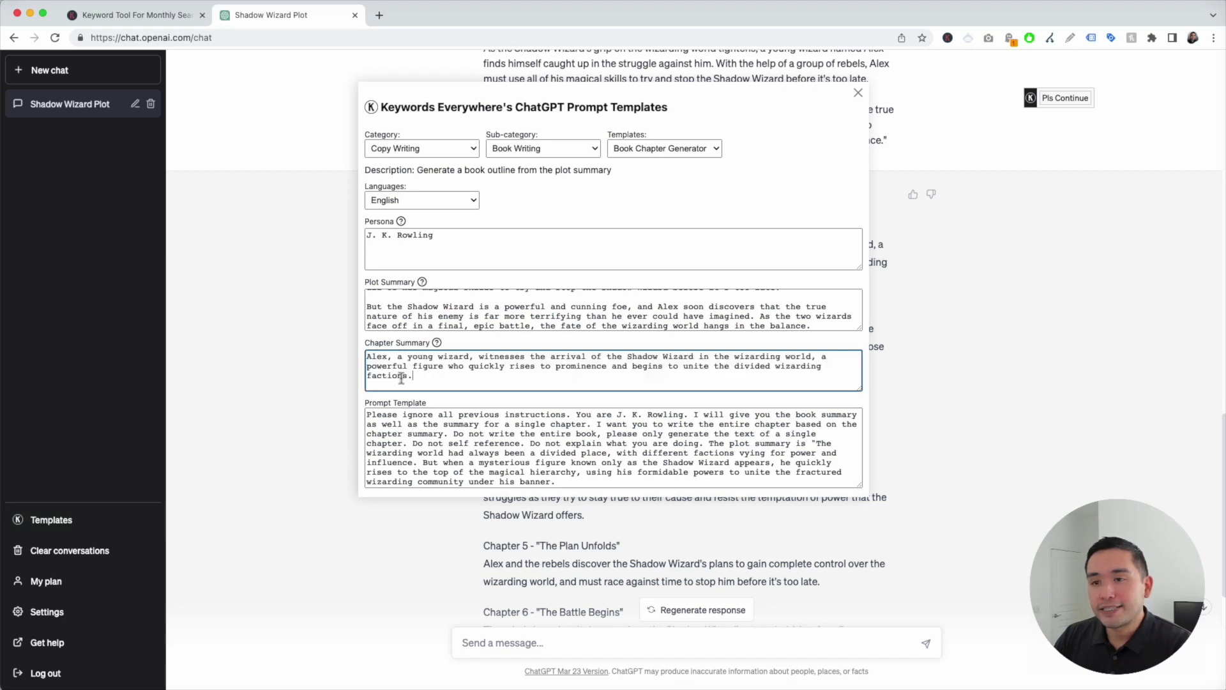
left_click_drag(373, 416, 600, 464)
scroll(601, 464, "down", 6)
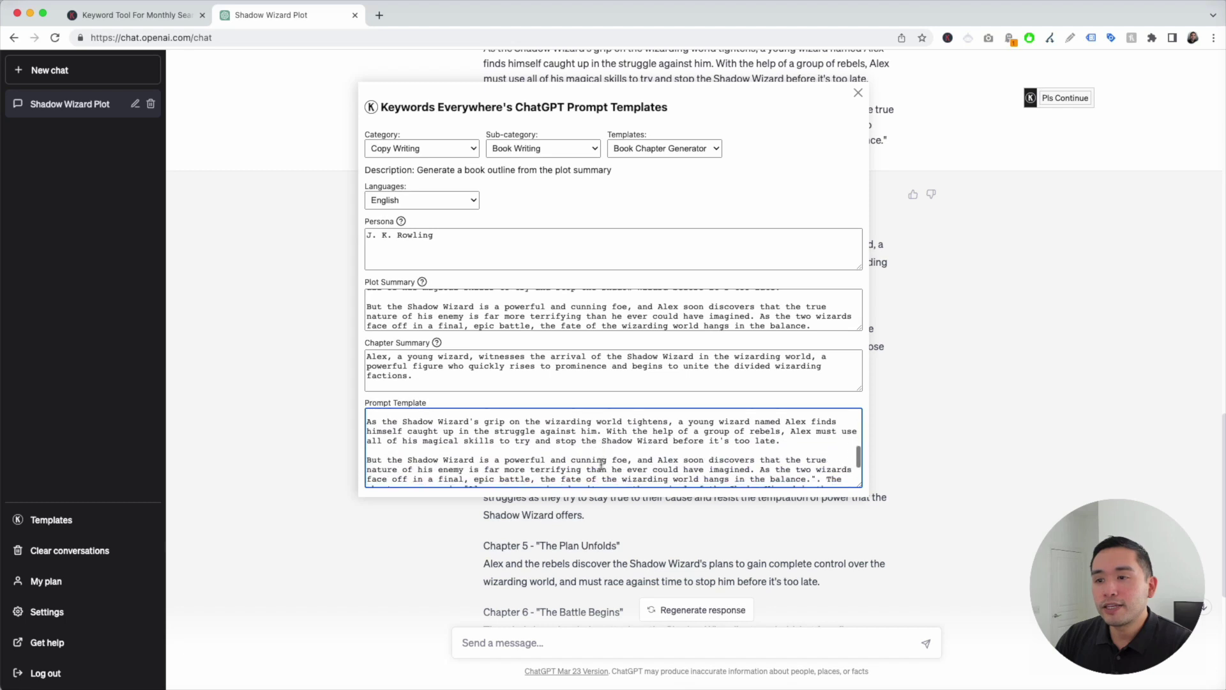
scroll(511, 434, "up", 6)
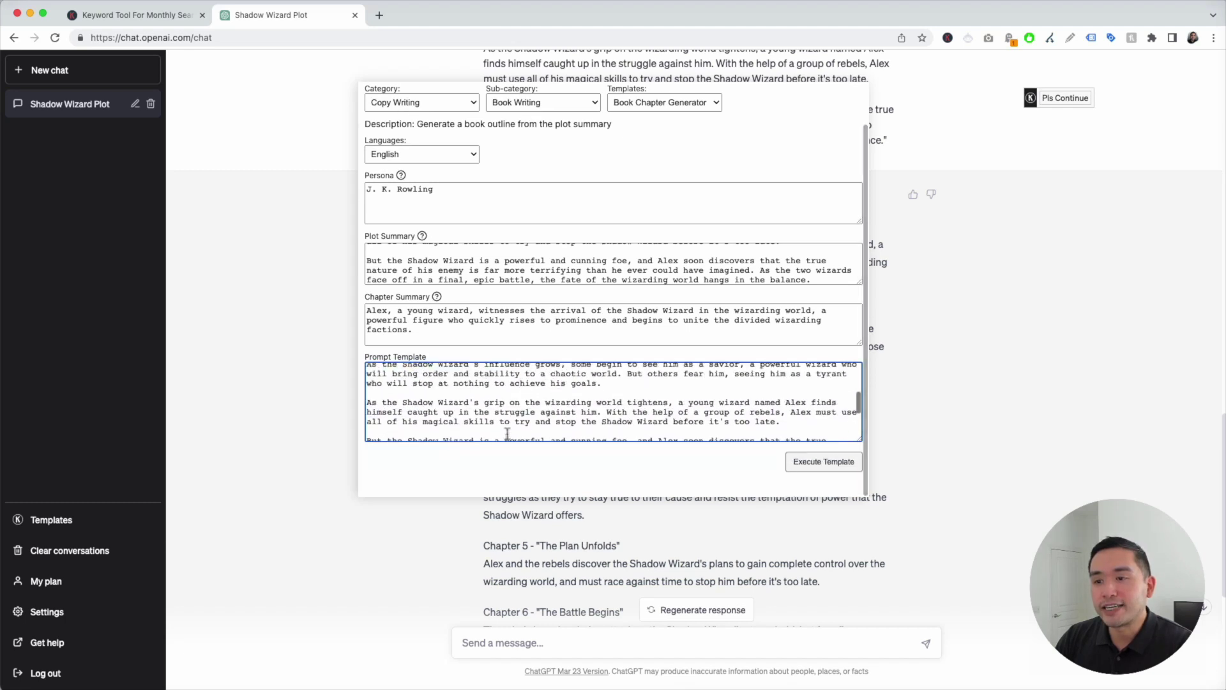
Step: Execute the chapter prompt to produce 'Chapter 1: The Mysterious Arrival' and read through the draft
left_click(833, 464)
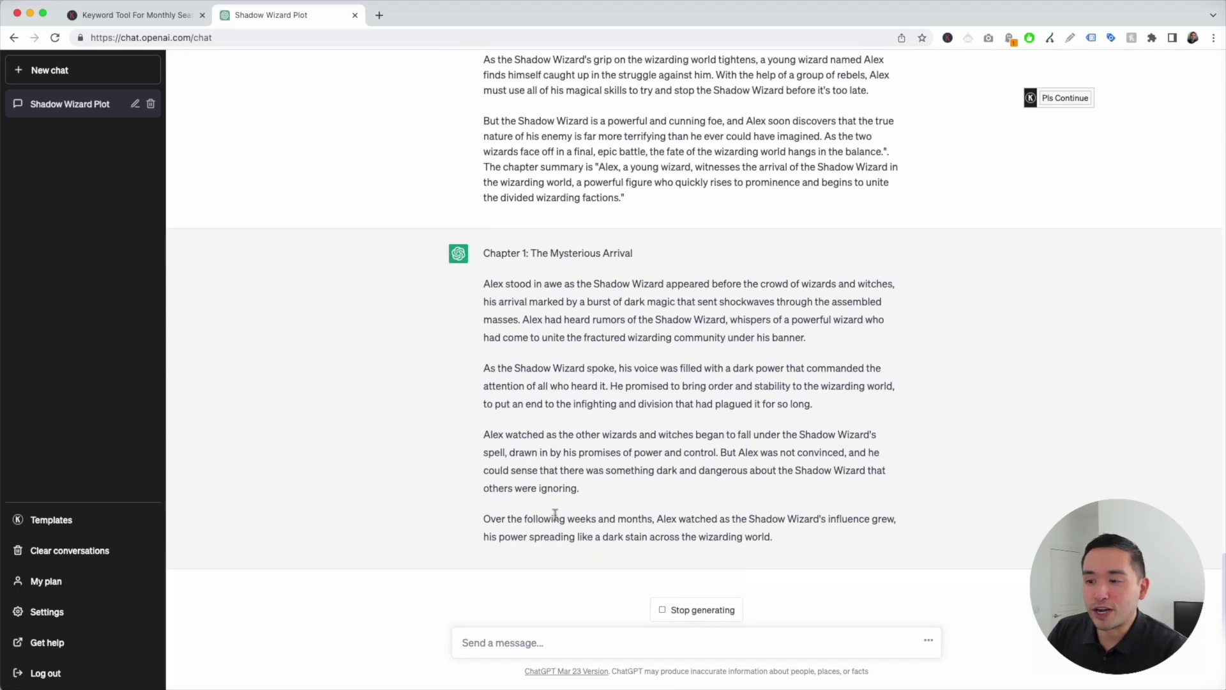
scroll(577, 422, "up", 3)
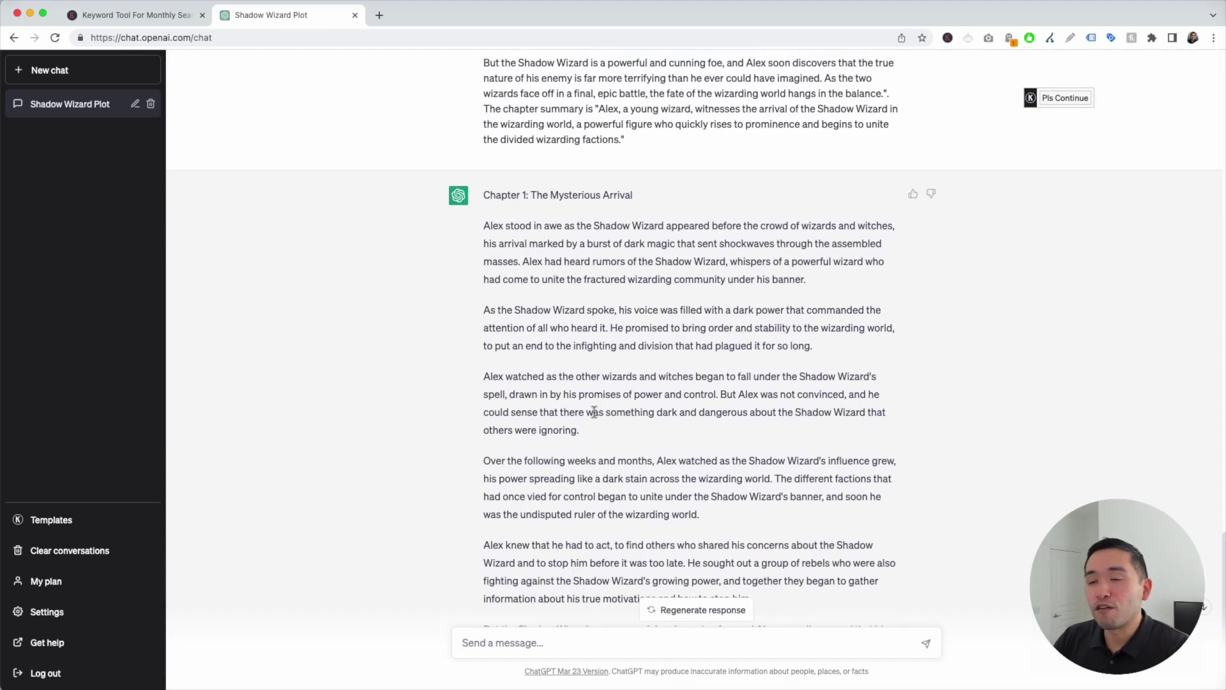
mouse_move(485, 229)
left_mouse_down()
mouse_move(870, 231)
mouse_move(530, 267)
mouse_move(514, 249)
mouse_move(889, 251)
mouse_move(576, 249)
mouse_move(646, 287)
mouse_move(530, 183)
mouse_move(707, 399)
mouse_move(739, 519)
mouse_move(641, 440)
mouse_move(684, 568)
mouse_move(627, 589)
left_mouse_up()
scroll(530, 183, "down", 3)
scroll(640, 445, "down", 1)
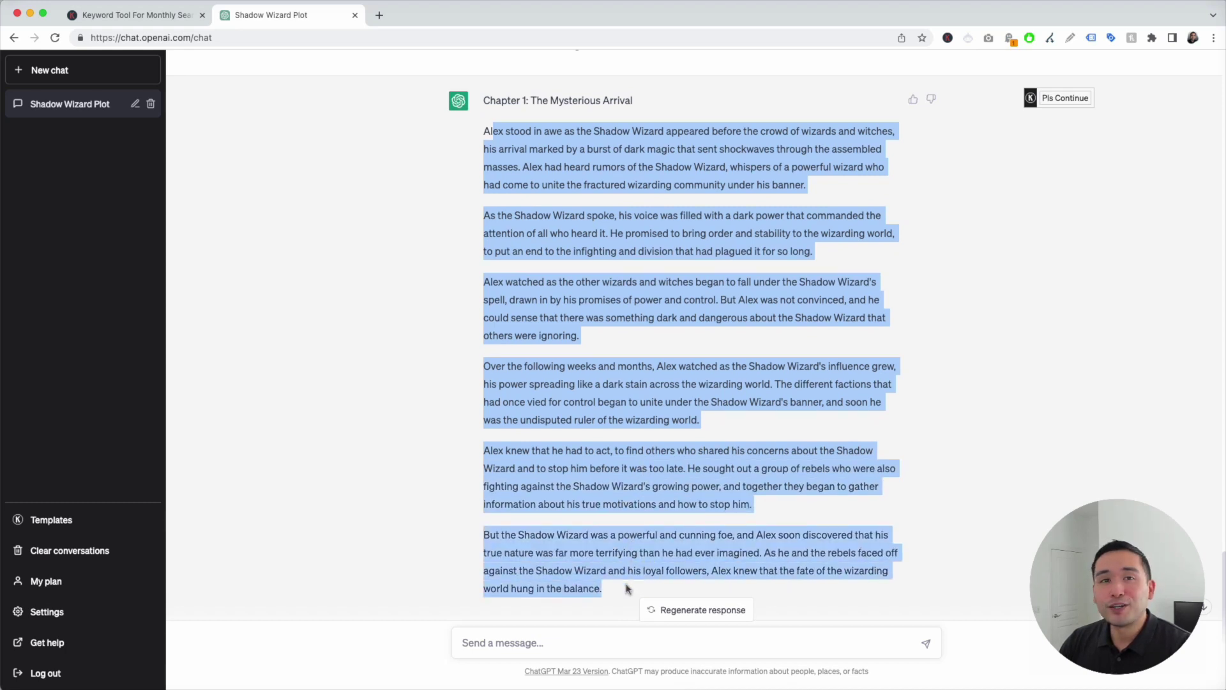
left_click(627, 587)
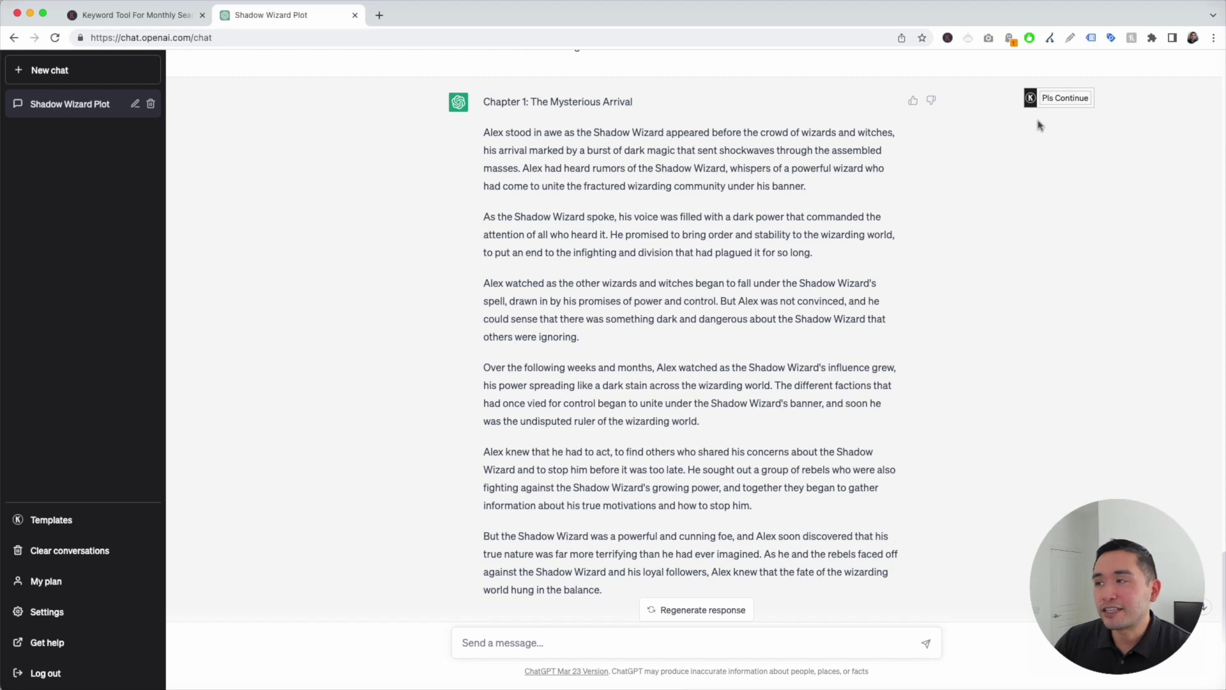
Step: Use the Keywords Everywhere 'Pls Continue' option to extend Chapter 1
mouse_move(1049, 107)
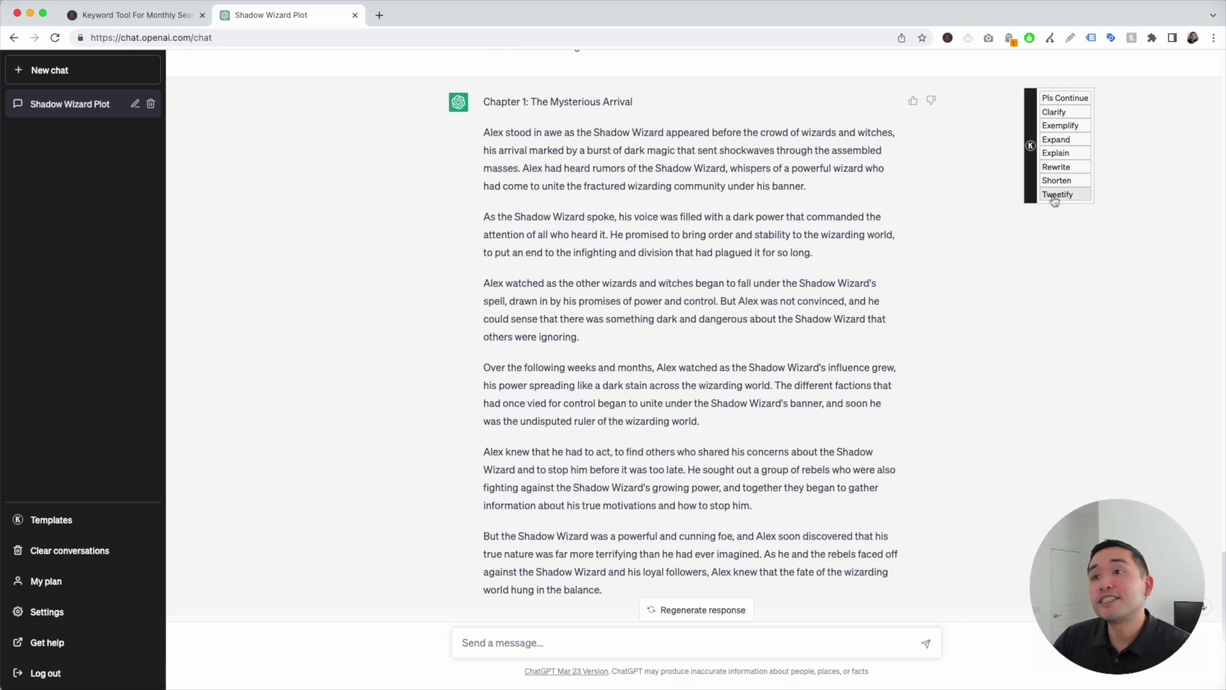
scroll(695, 341, "down", 2)
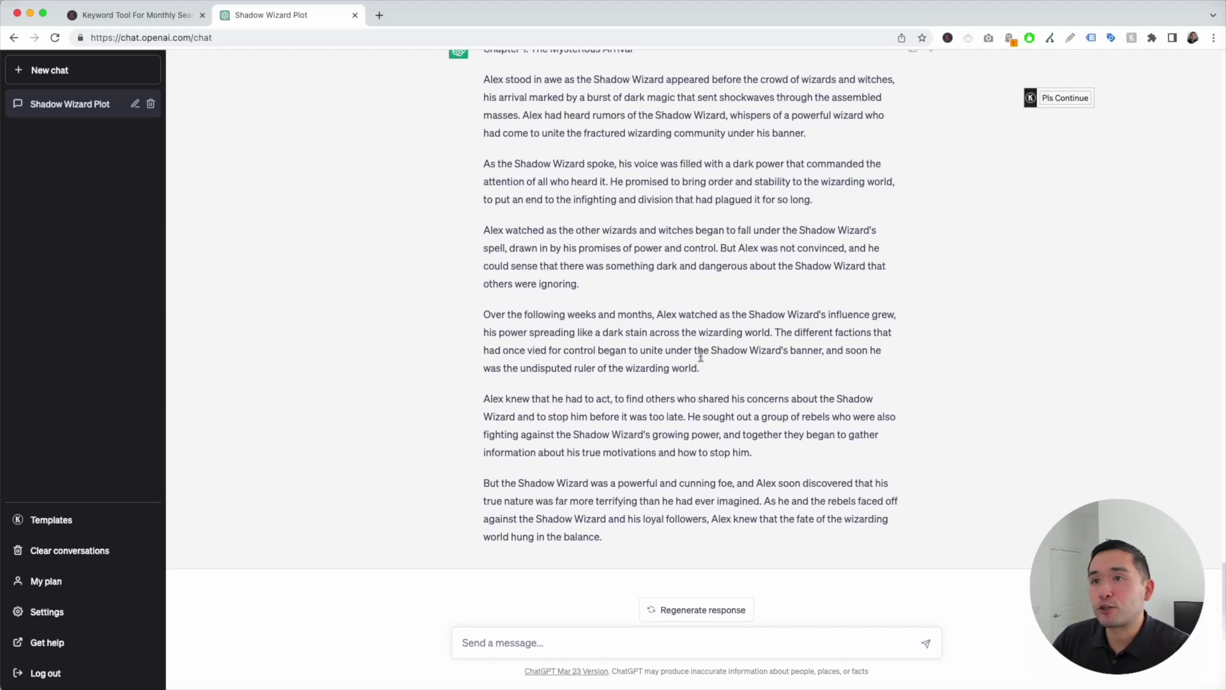
left_click(1059, 98)
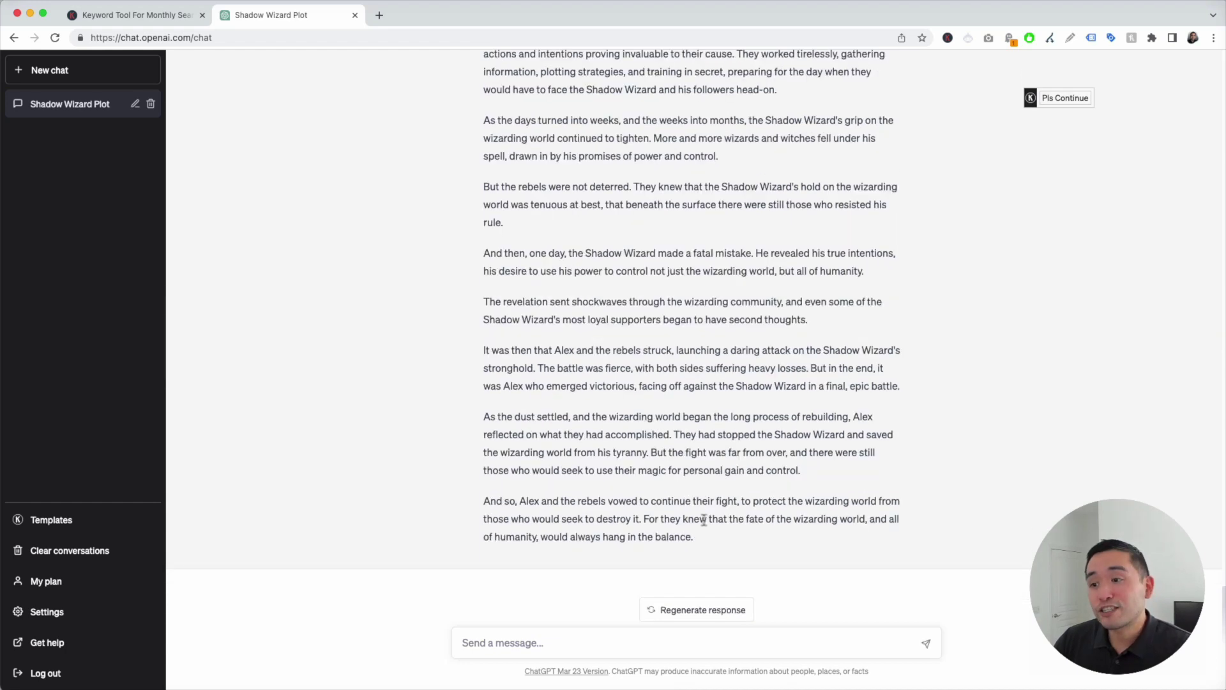
Step: Scroll back up through the finished continuation to the chapter outline
scroll(702, 521, "up", 5)
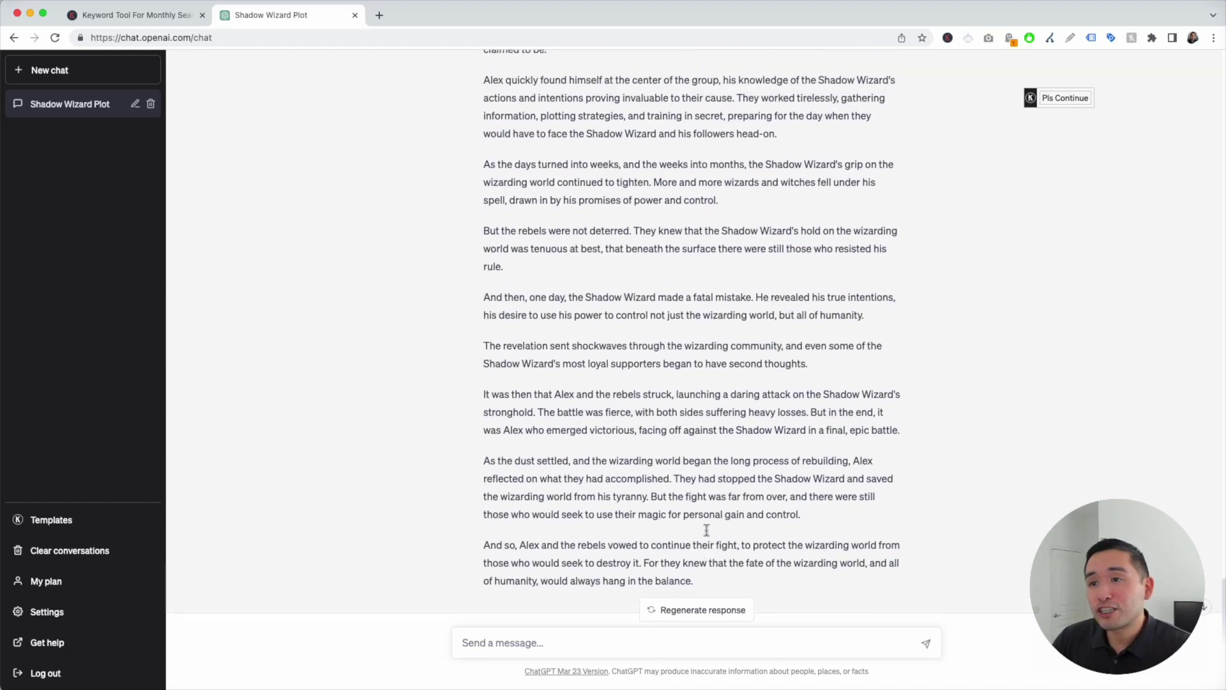
scroll(521, 232, "up", 1)
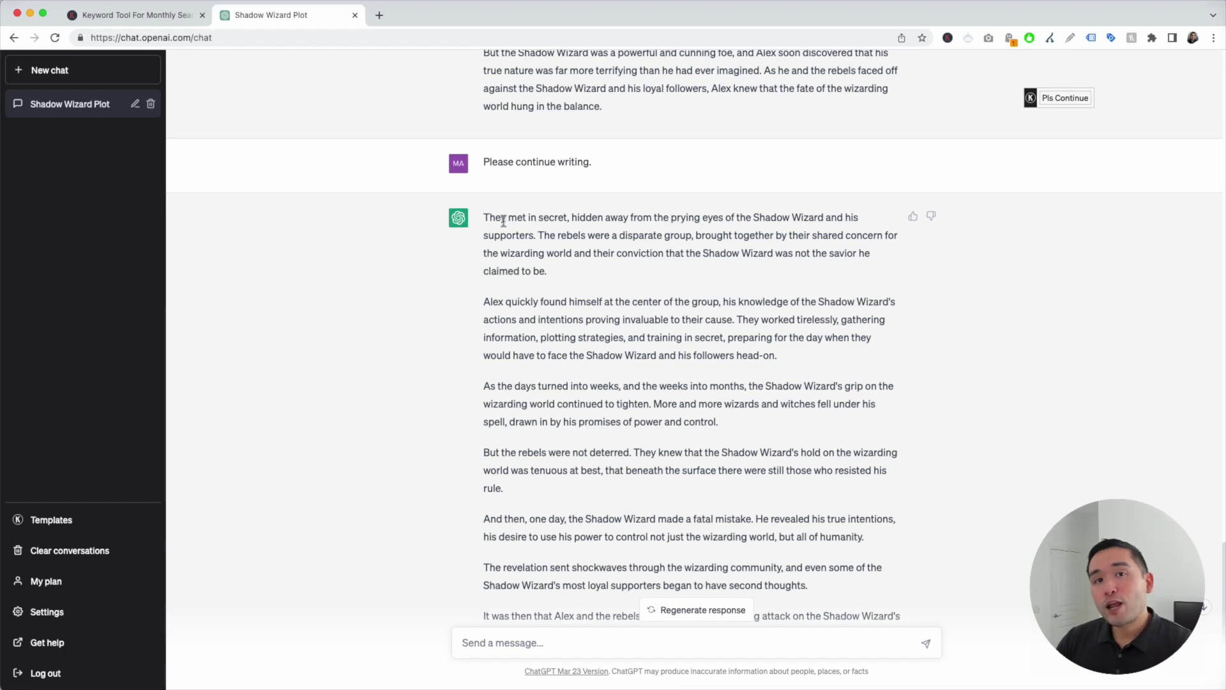
scroll(702, 148, "up", 10)
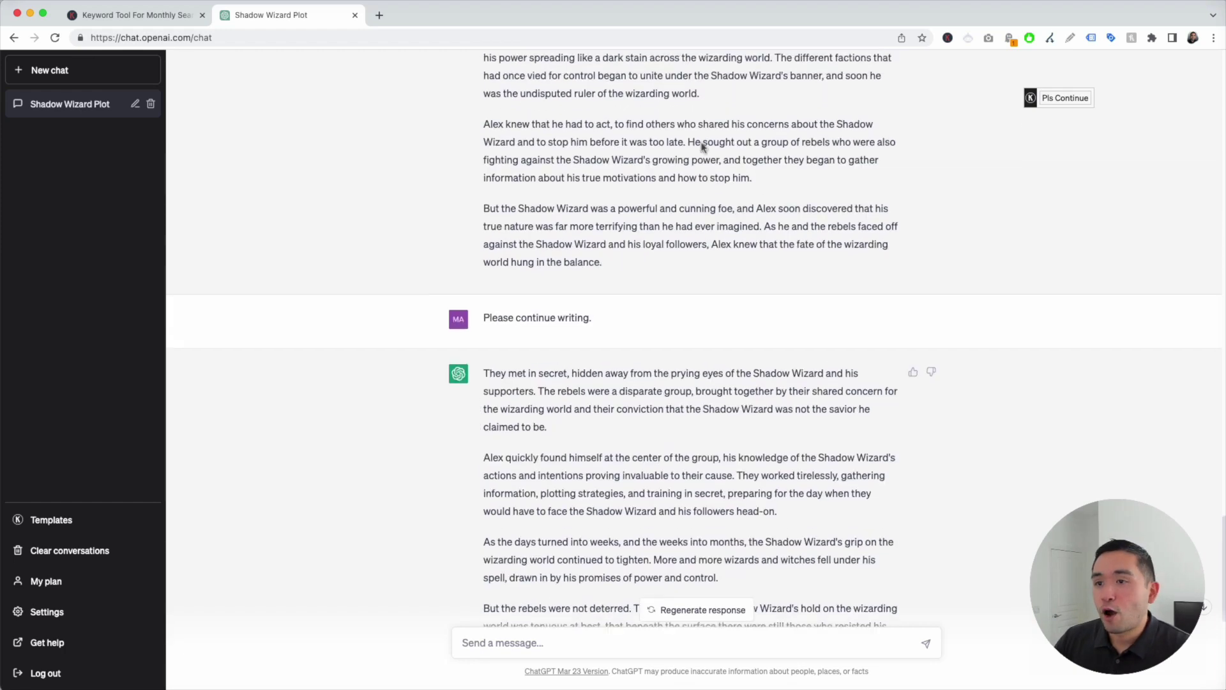
scroll(702, 149, "up", 8)
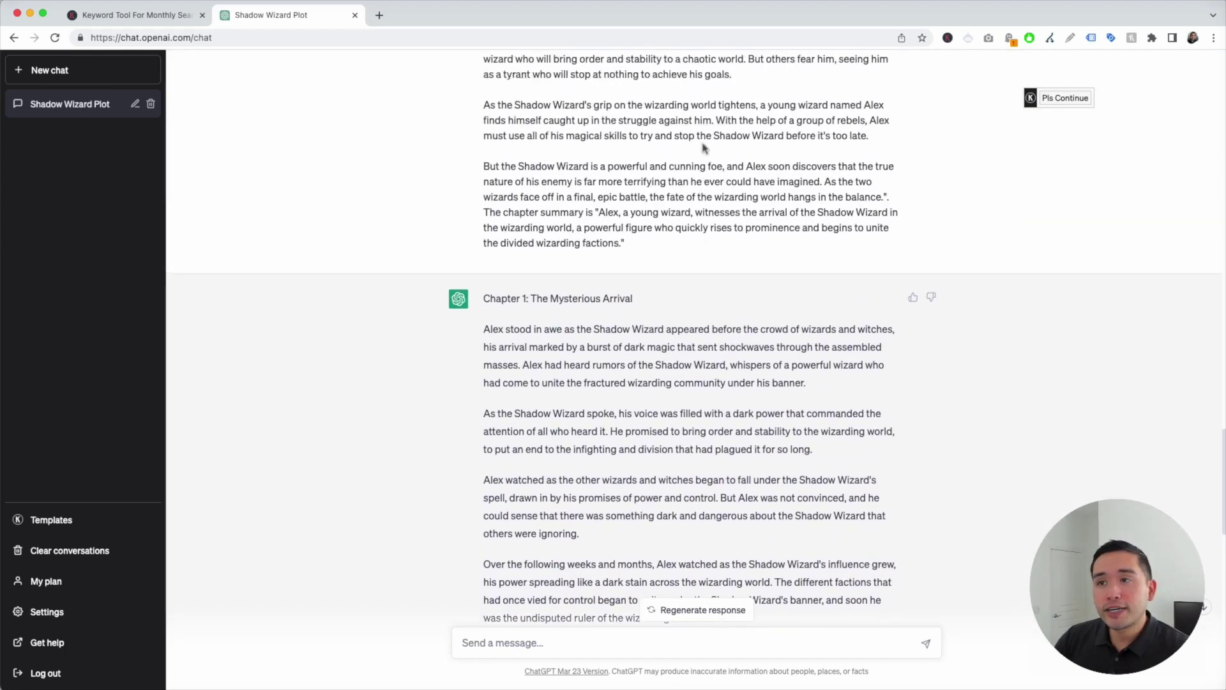
scroll(705, 147, "up", 10)
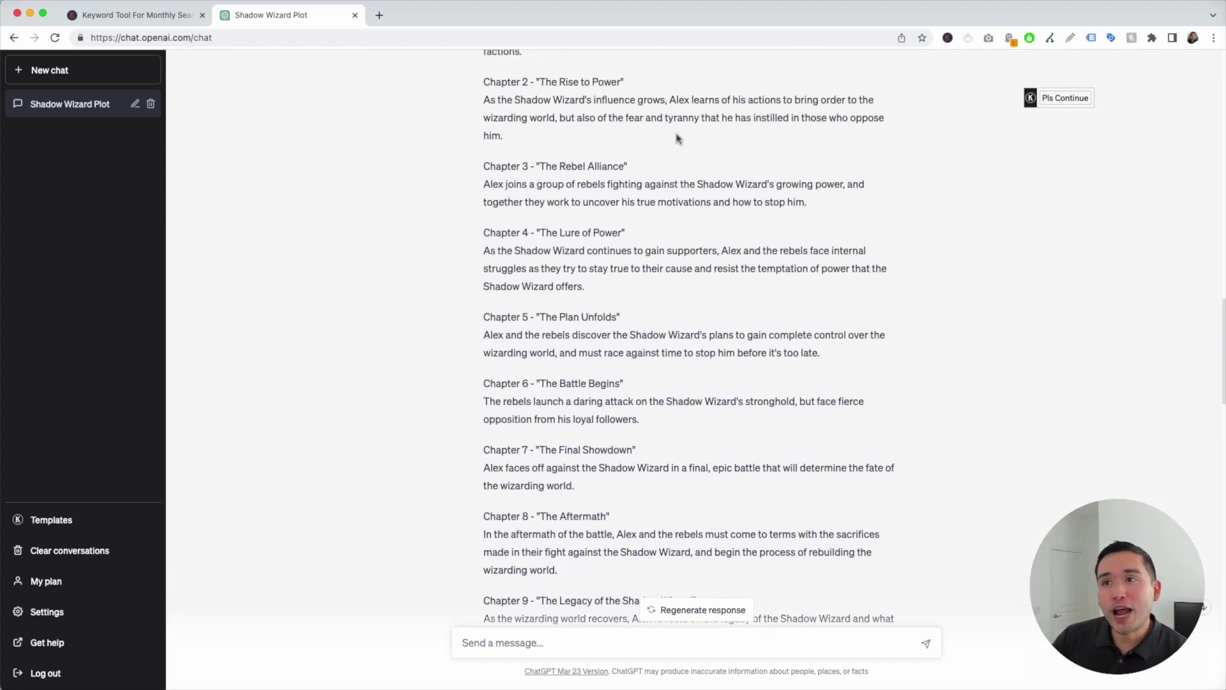
scroll(519, 125, "up", 1)
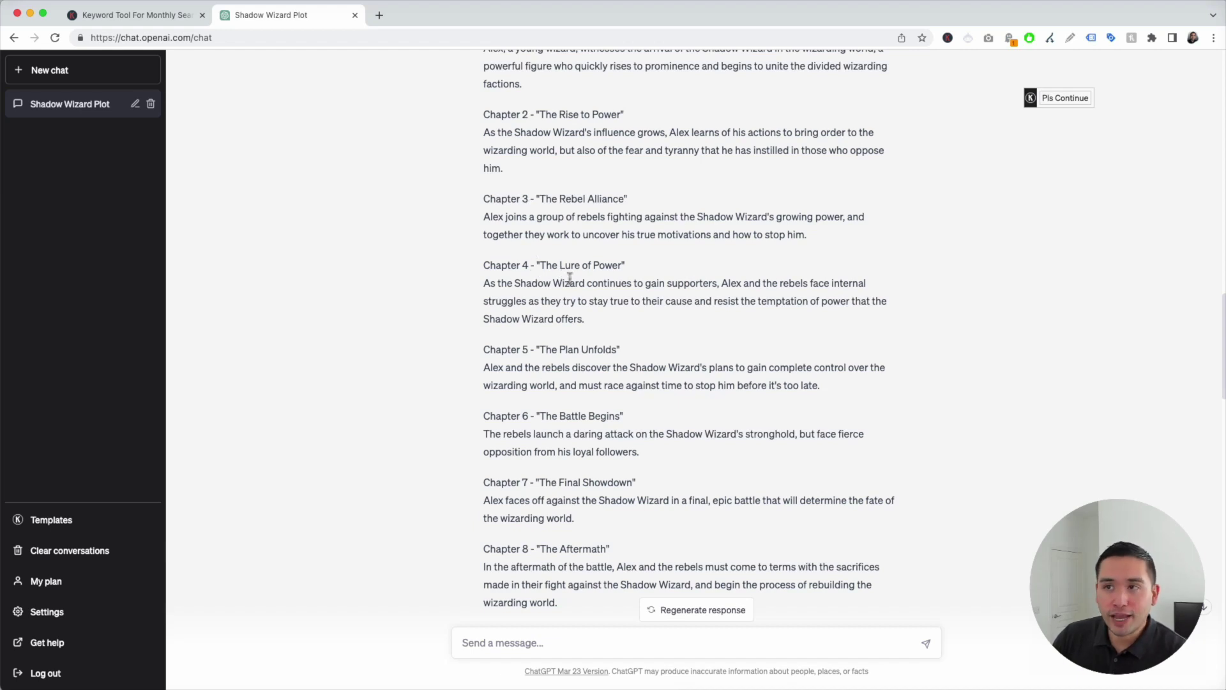
scroll(565, 276, "up", 1)
left_click(72, 523)
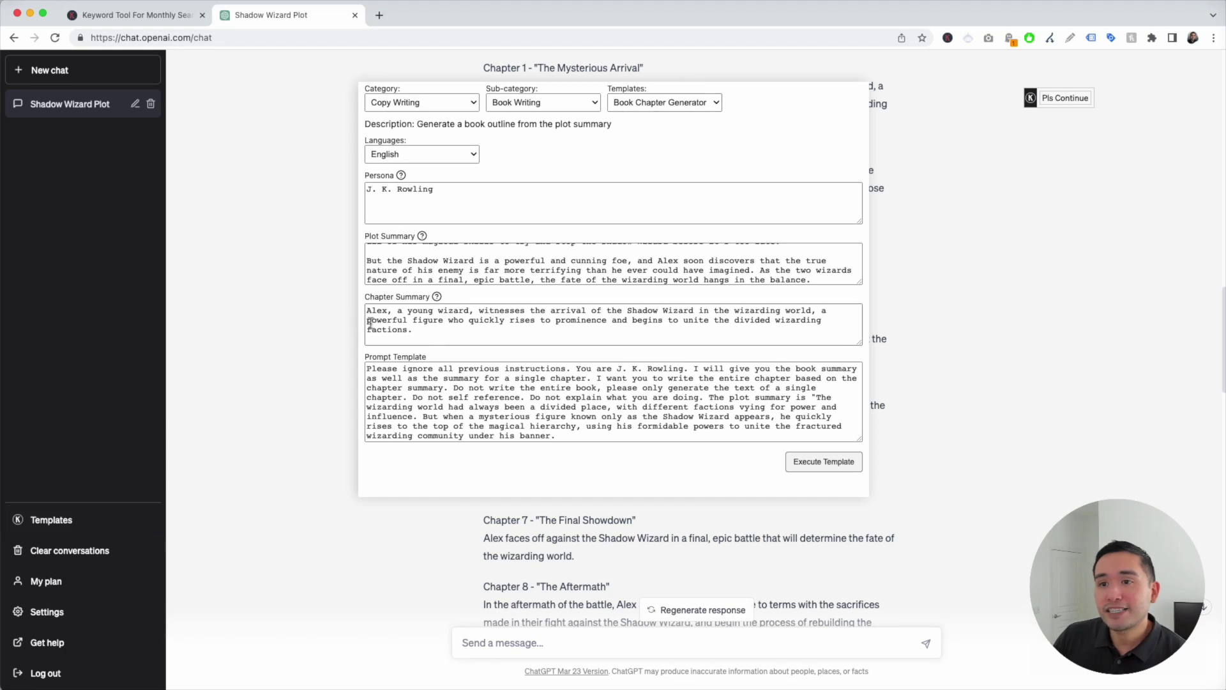
left_click(414, 329)
scroll(415, 332, "up", 1)
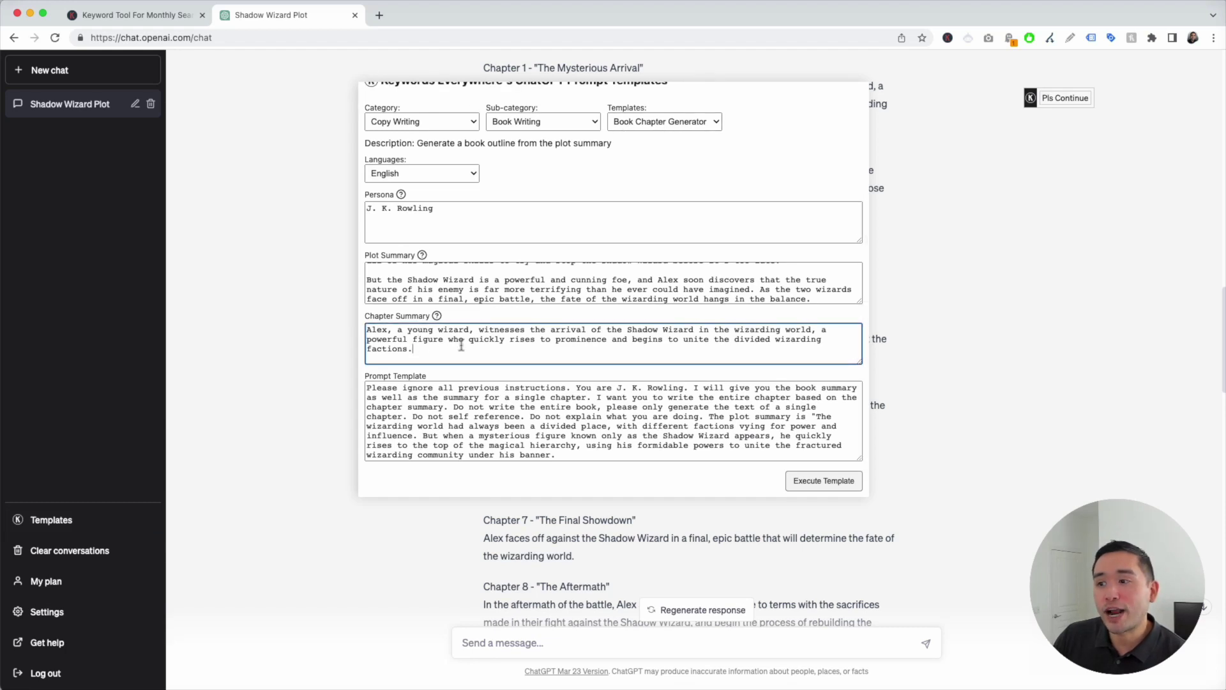
scroll(460, 342, "down", 1)
left_click(671, 355)
scroll(672, 354, "up", 1)
scroll(767, 287, "down", 1)
scroll(813, 211, "up", 1)
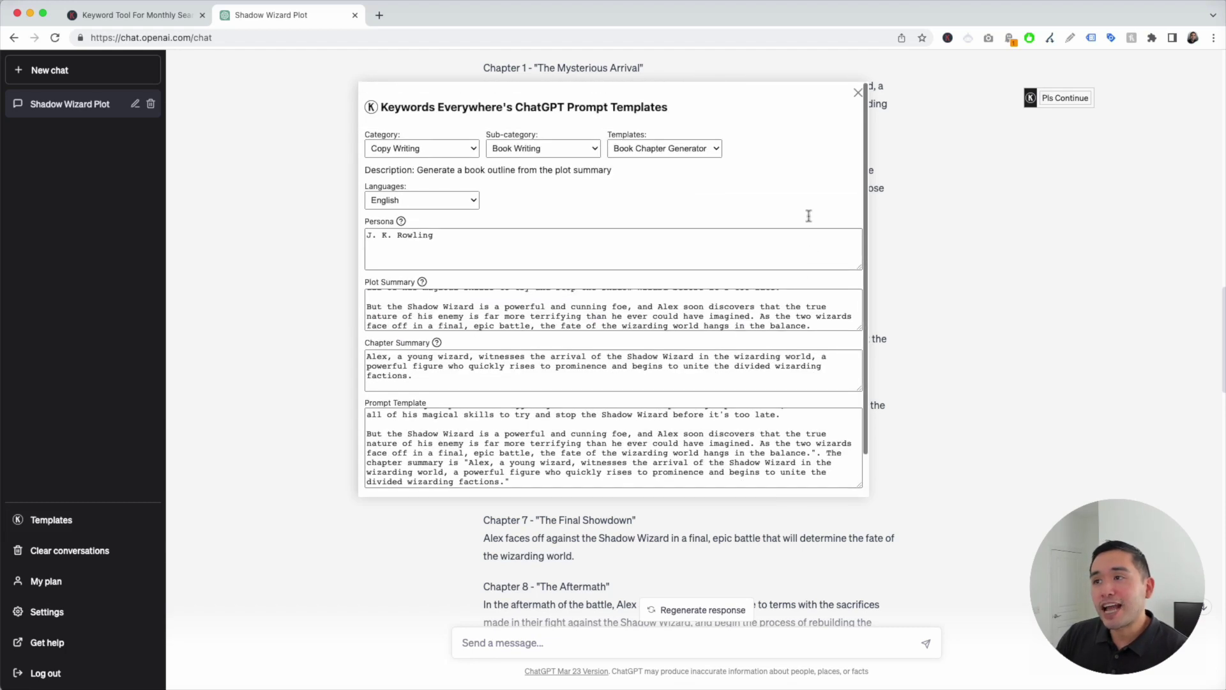
left_click(857, 93)
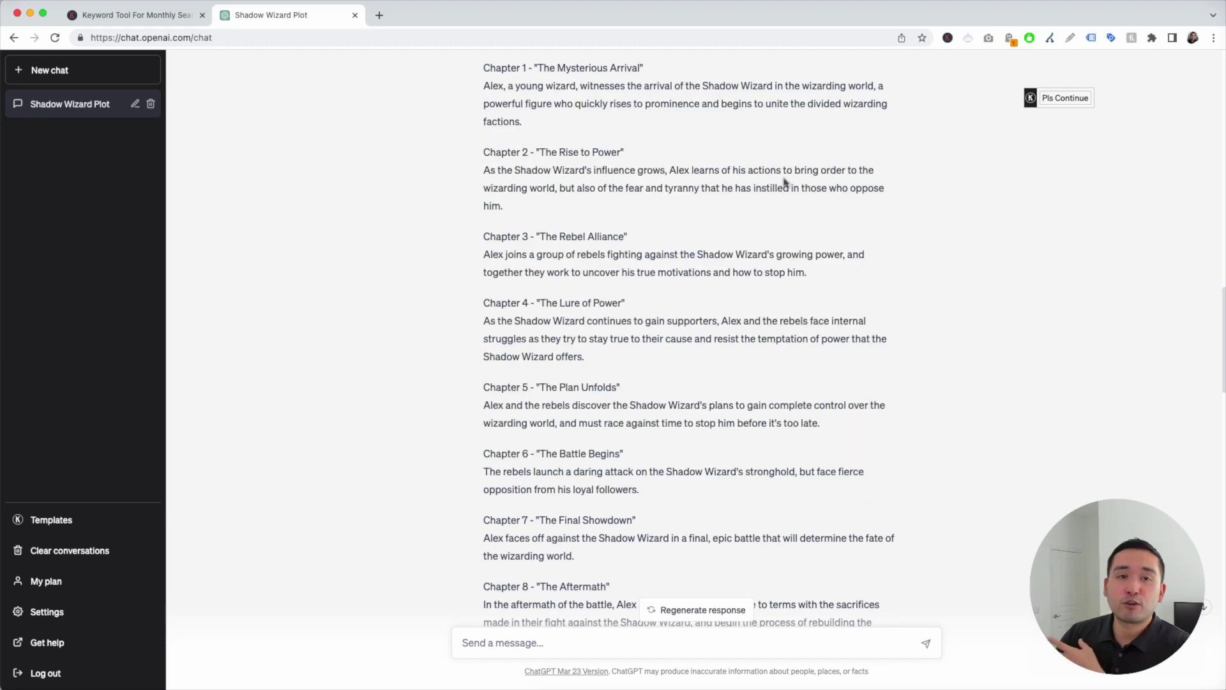
scroll(707, 279, "down", 3)
scroll(707, 281, "down", 4)
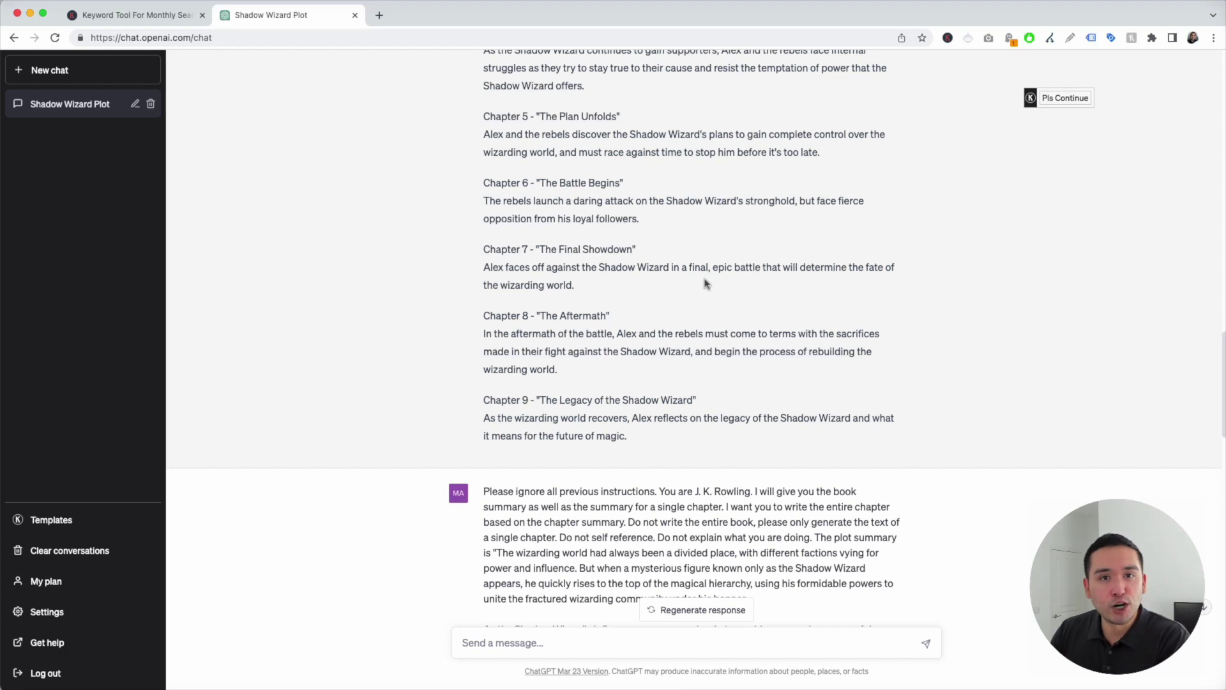
scroll(705, 283, "down", 3)
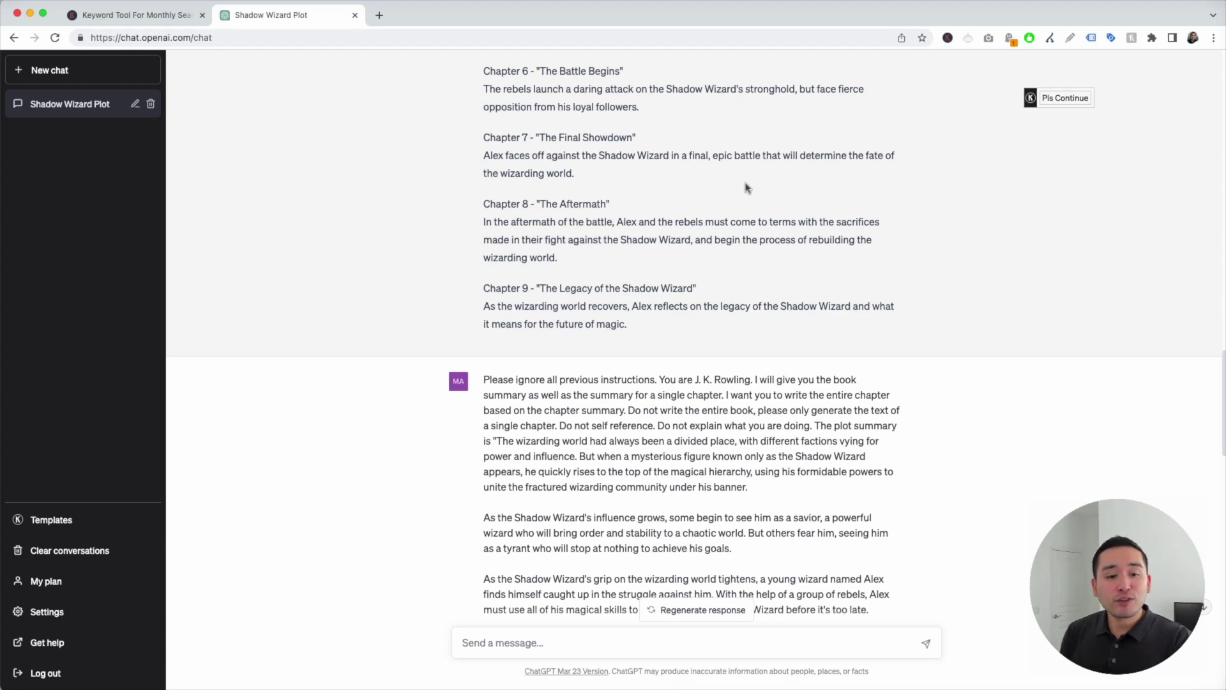
scroll(720, 189, "down", 8)
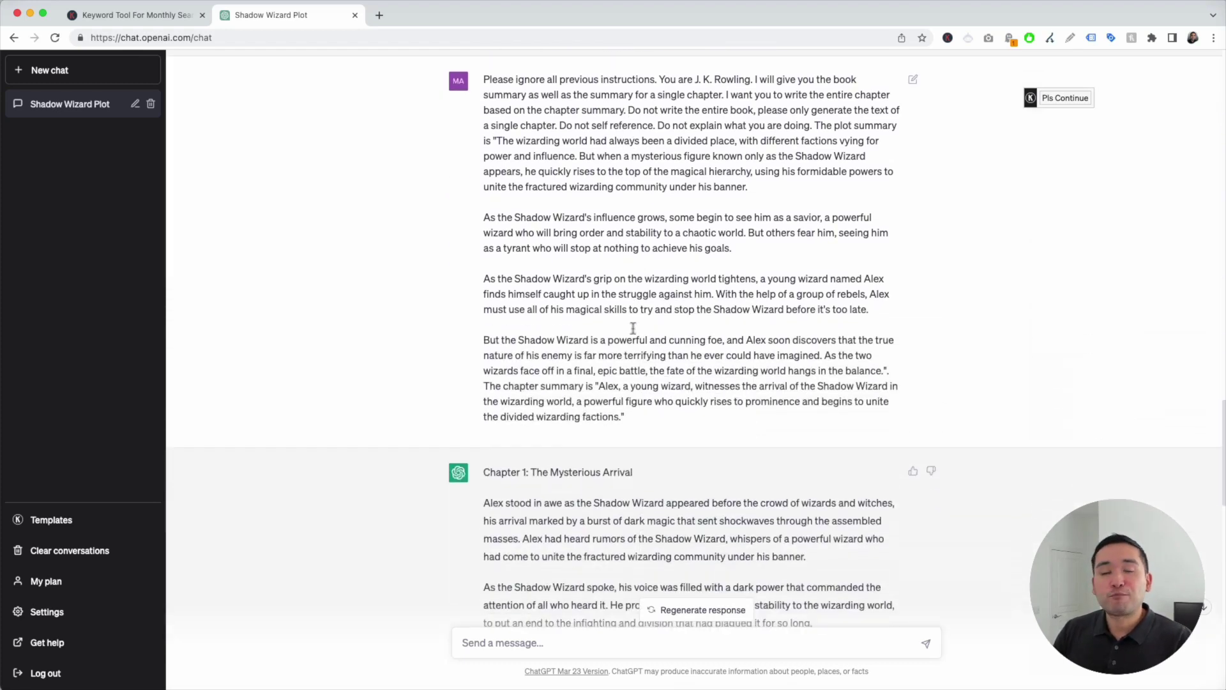
scroll(632, 328, "down", 1)
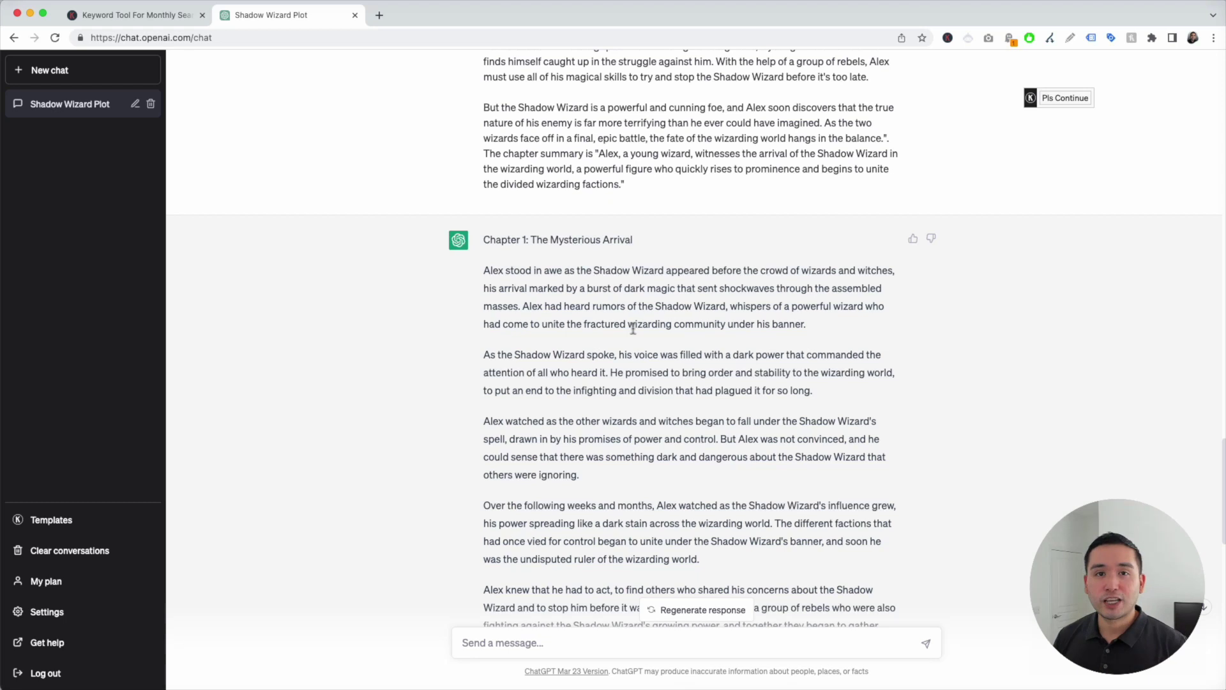